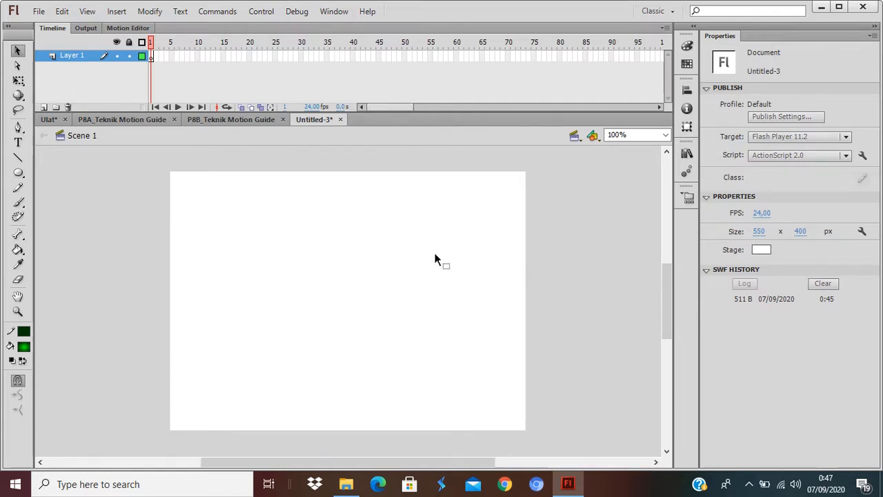
Set the stage colour to black and rename Layer 1 to "Objek_Bawah".
{"action": "left_click", "coordinate": [766, 250]}
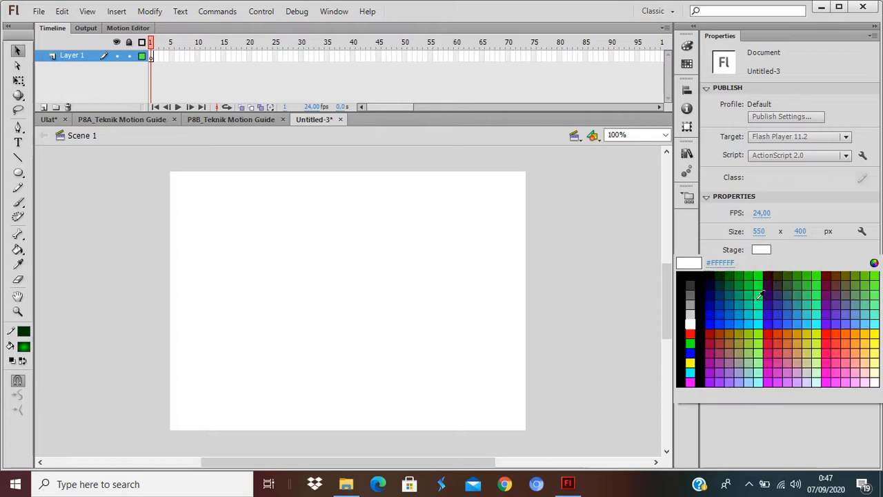
{"action": "left_click", "coordinate": [694, 274]}
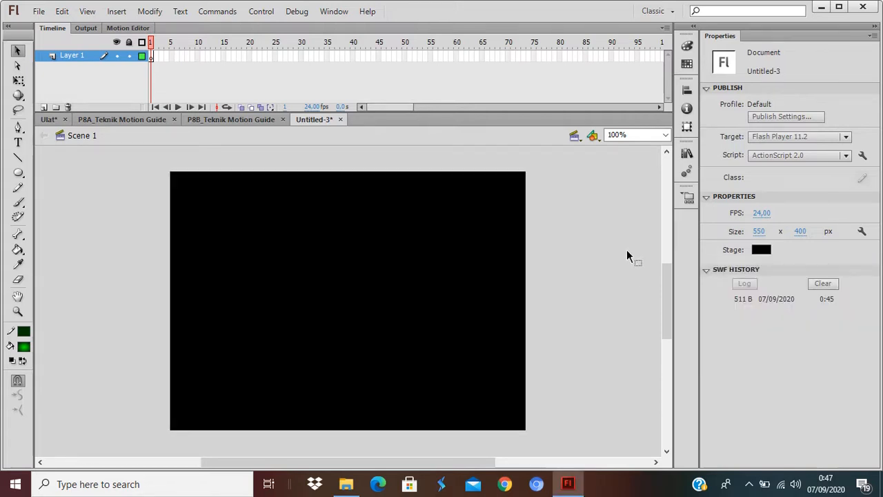
{"action": "double_click", "coordinate": [76, 58]}
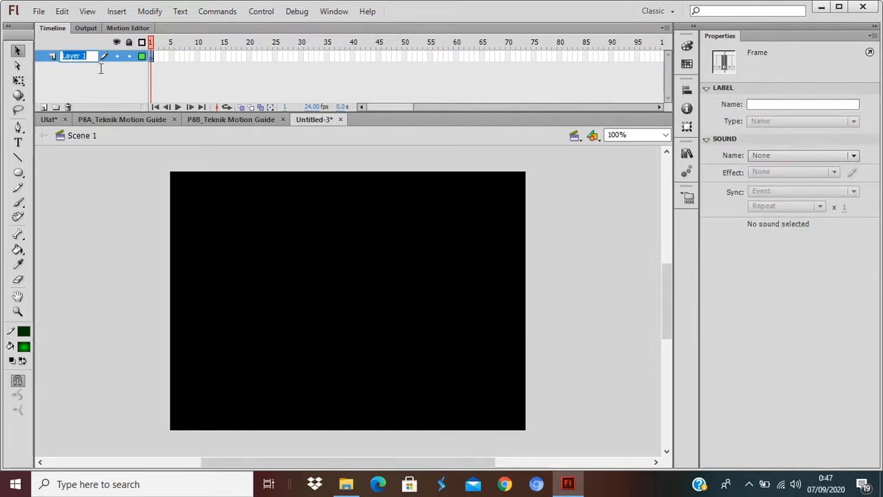
{"action": "type", "text": "Objek"}
{"action": "type", "text": "_Bawah"}
{"action": "key", "text": "Return"}
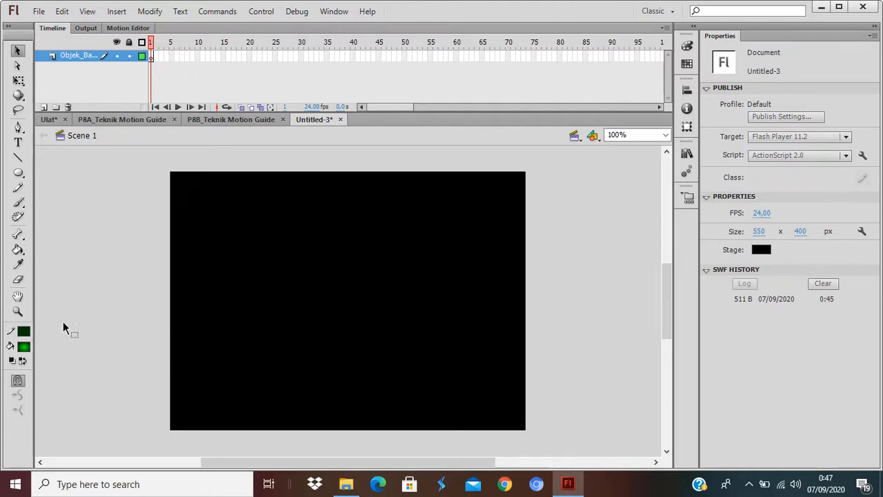
Draw a circle about 255 px wide near the stage's centre with no stroke and a red-to-black radial gradient fill.
{"action": "left_click", "coordinate": [18, 172]}
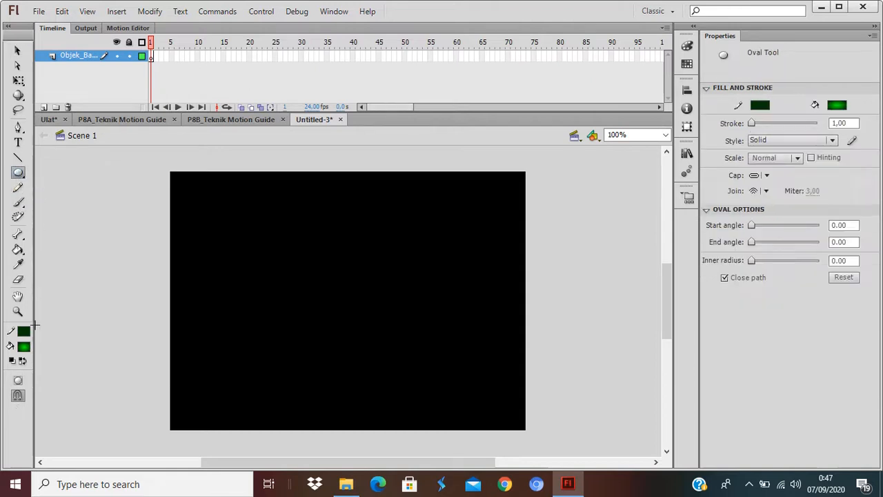
{"action": "left_click", "coordinate": [24, 332]}
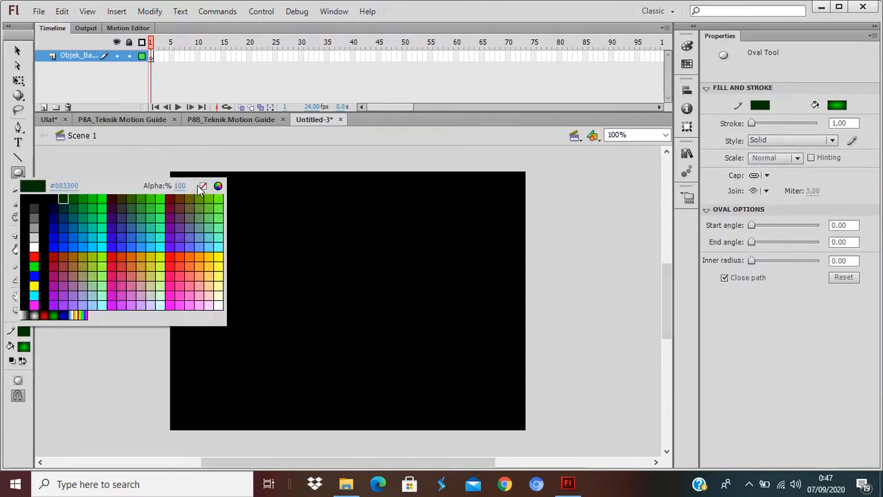
{"action": "left_click", "coordinate": [201, 187]}
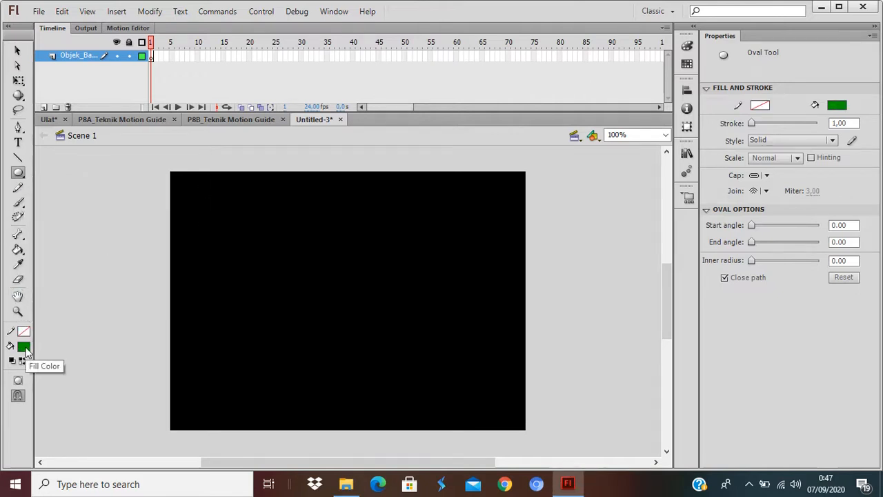
{"action": "left_click", "coordinate": [24, 347]}
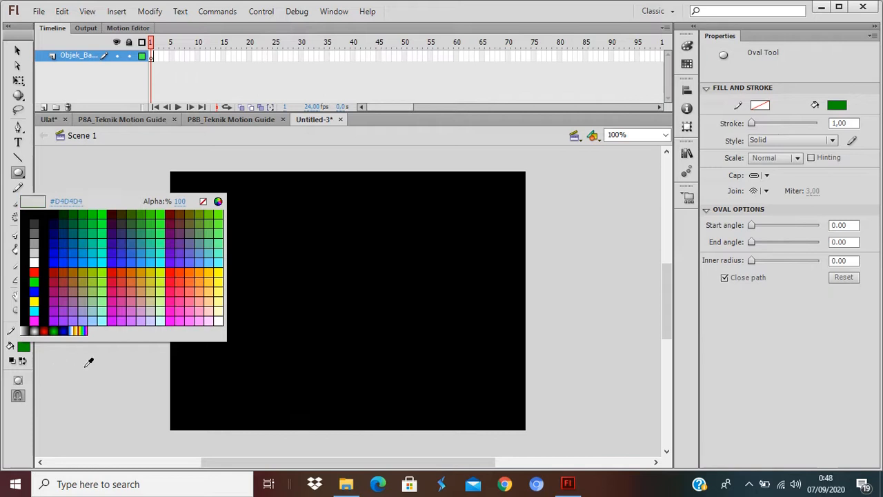
{"action": "left_click", "coordinate": [47, 330]}
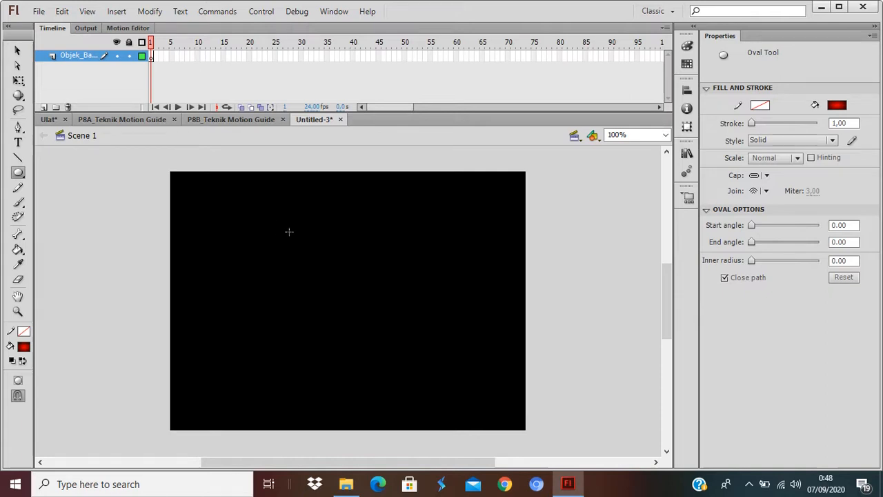
{"action": "left_click_drag", "start_coordinate": [289, 232], "coordinate": [415, 395]}
Move the large red circle up to about X 139, Y 38 and deselect it.
{"action": "left_click", "coordinate": [18, 50]}
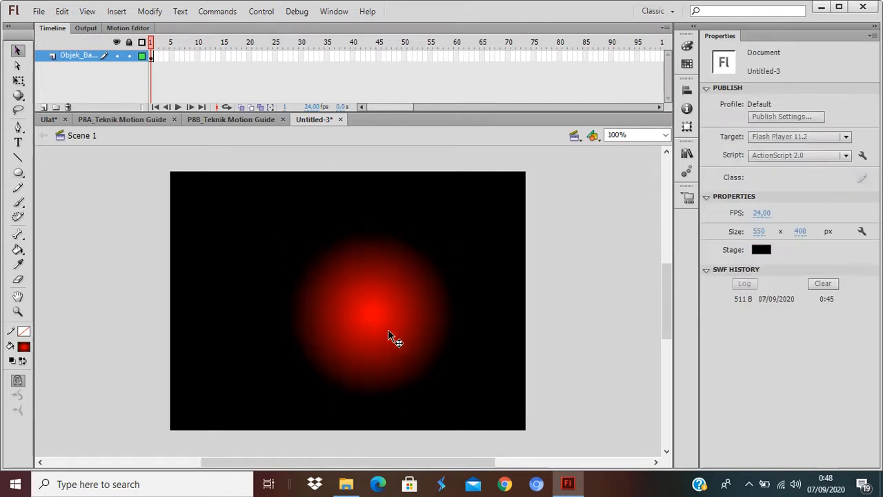
{"action": "left_click_drag", "start_coordinate": [396, 326], "coordinate": [370, 289]}
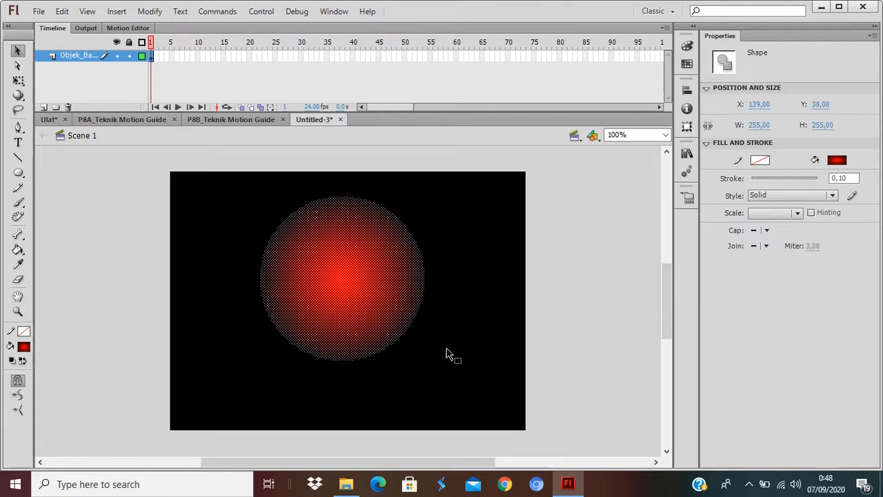
{"action": "left_click", "coordinate": [452, 355]}
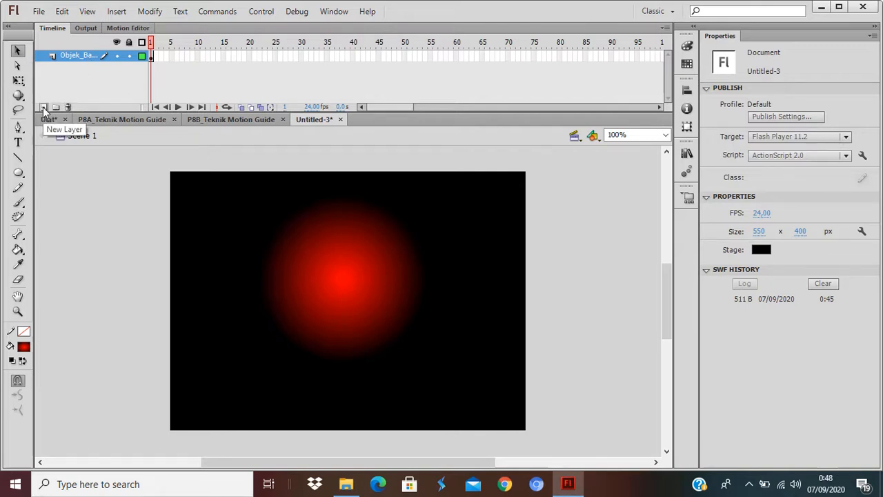
Lock the Objek_Bawah layer and add a new layer above it named "Planet".
{"action": "left_click", "coordinate": [129, 55]}
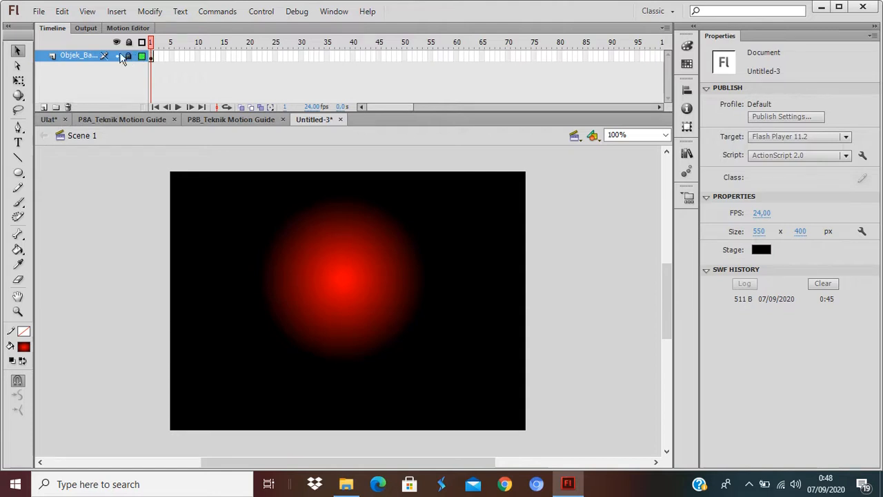
{"action": "left_click", "coordinate": [45, 108]}
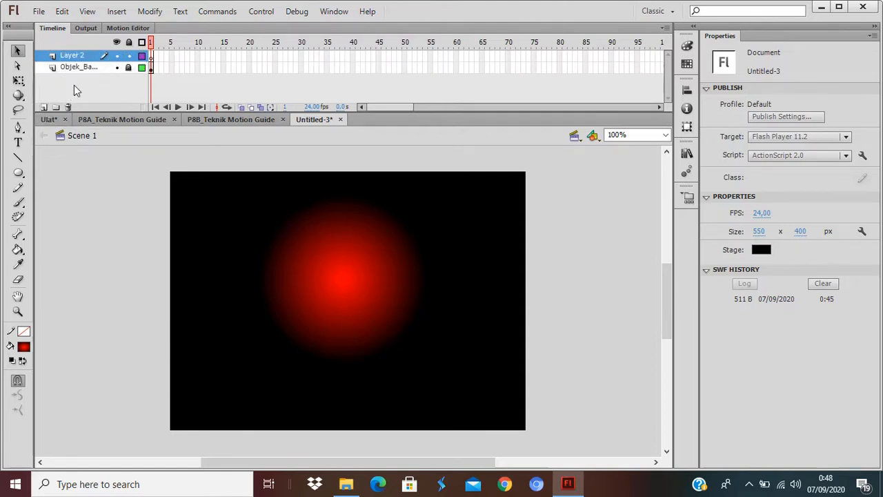
{"action": "double_click", "coordinate": [74, 55]}
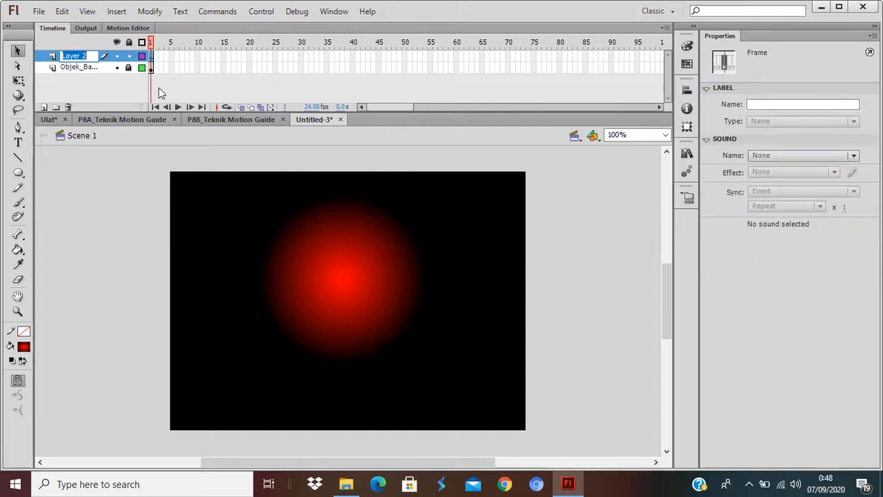
{"action": "type", "text": "Planet"}
{"action": "key", "text": "Return"}
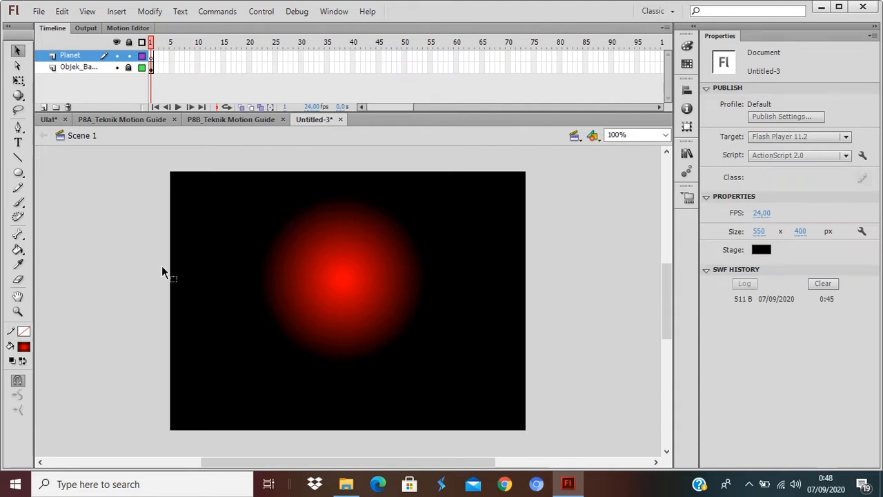
Draw a small red gradient circle in the stage's upper-left corner on the Planet layer and enlarge it to about 52 px.
{"action": "left_click", "coordinate": [18, 174]}
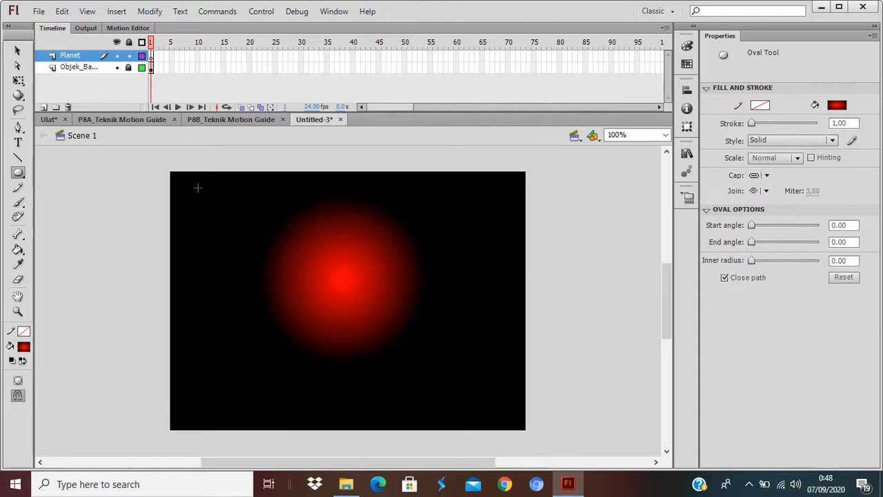
{"action": "left_click_drag", "start_coordinate": [195, 193], "coordinate": [218, 217]}
{"action": "left_click", "coordinate": [17, 50]}
{"action": "left_click", "coordinate": [209, 210]}
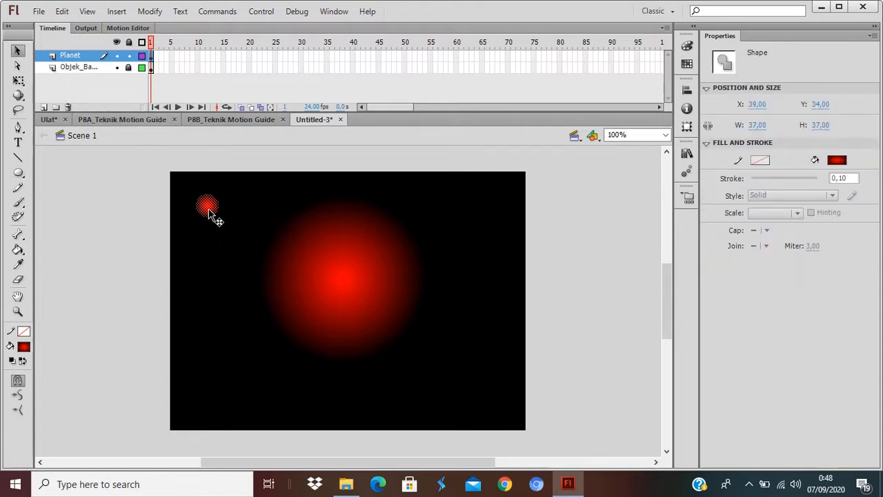
{"action": "key", "text": "q"}
{"action": "left_click_drag", "start_coordinate": [220, 217], "coordinate": [229, 227]}
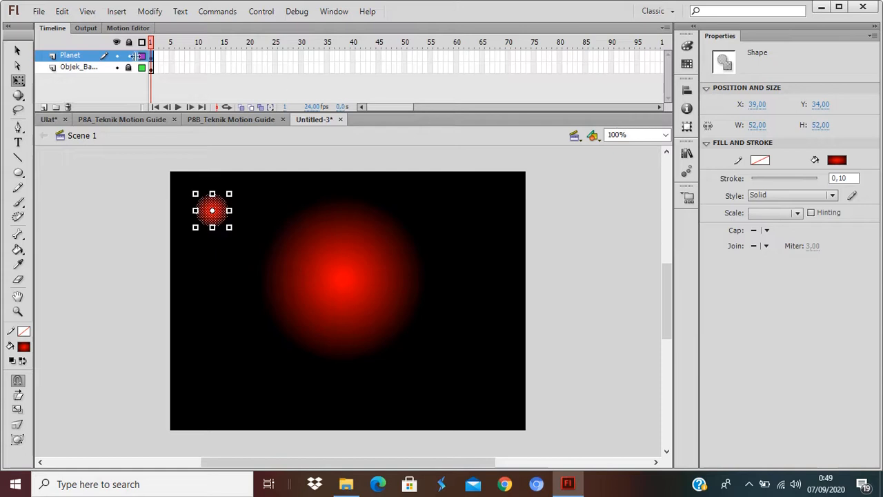
{"action": "key", "text": "v"}
Recolour the small circle's radial gradient with a white (FFFFFF) centre and an orange (FF9900) outer edge.
{"action": "left_click", "coordinate": [688, 47]}
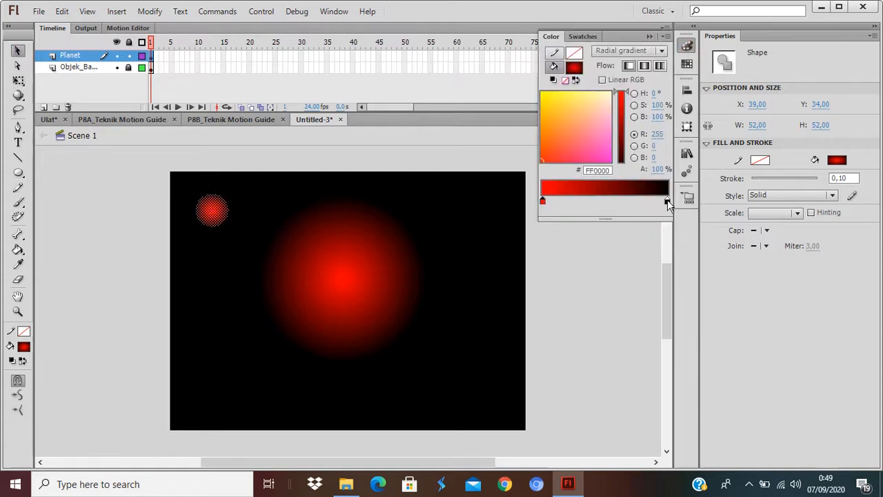
{"action": "left_click", "coordinate": [667, 200]}
{"action": "left_click", "coordinate": [667, 200]}
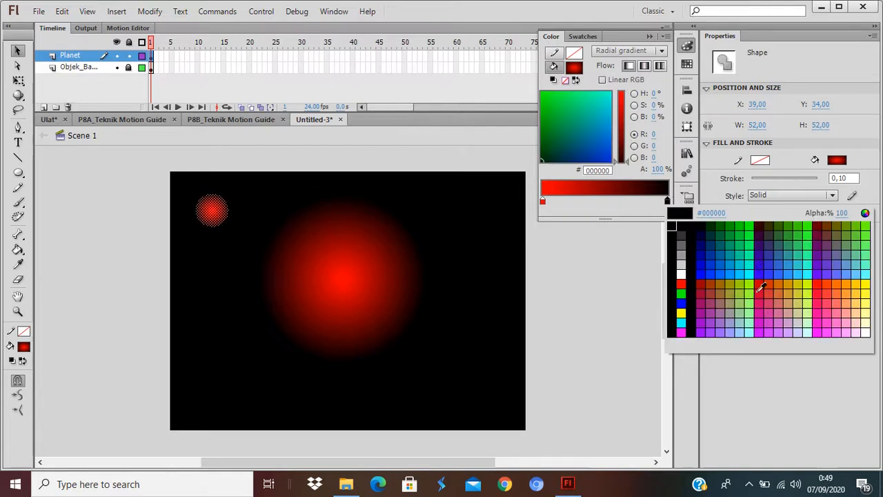
{"action": "left_click", "coordinate": [850, 285]}
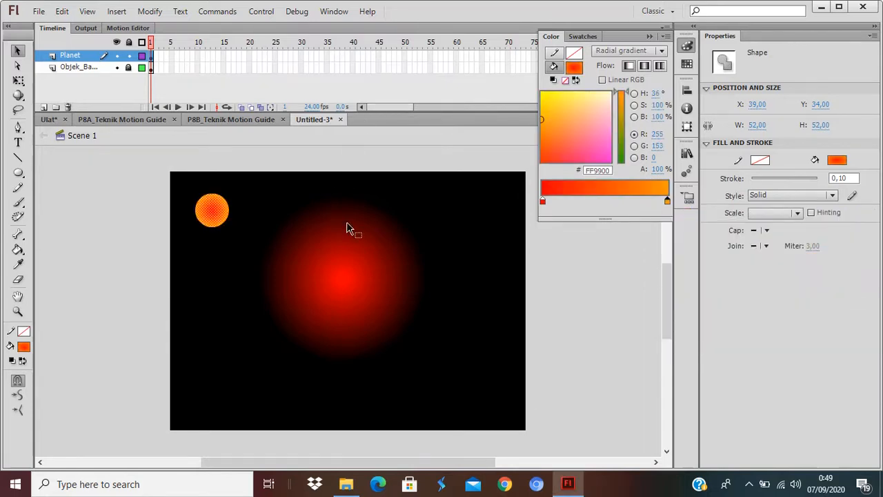
{"action": "double_click", "coordinate": [541, 200]}
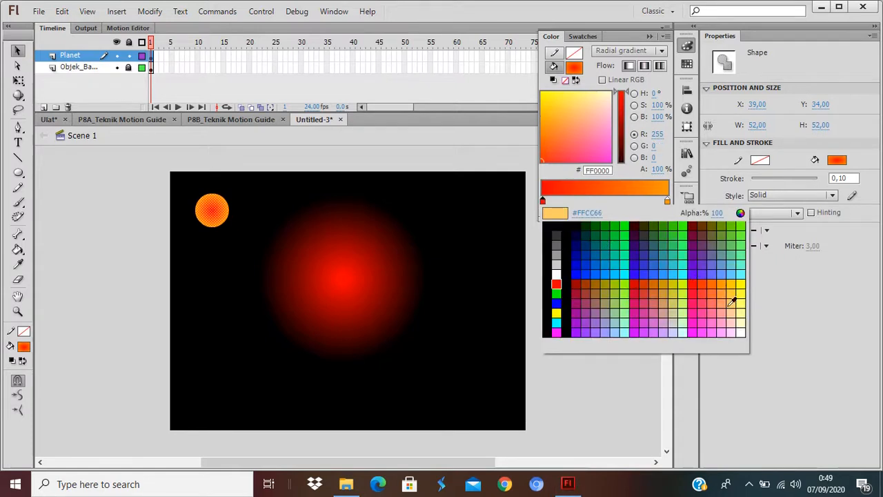
{"action": "left_click", "coordinate": [556, 274]}
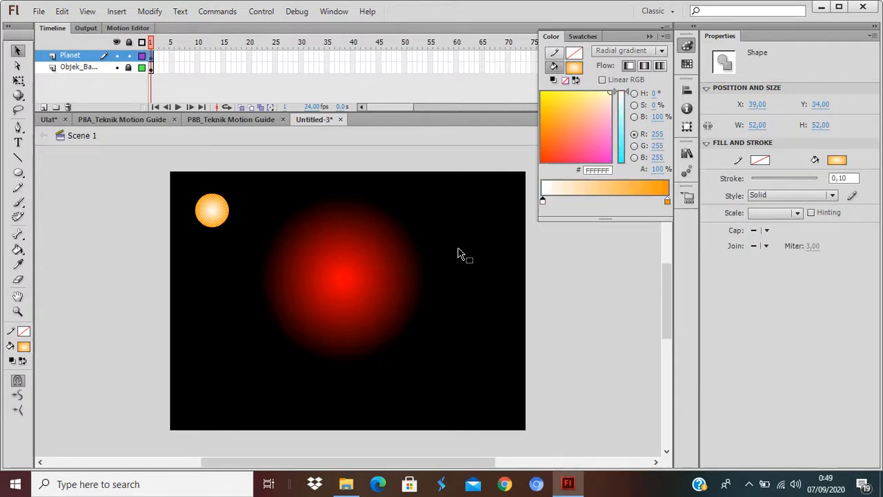
{"action": "left_click", "coordinate": [437, 258]}
Shift the small circle's gradient centre towards its right side with the Gradient Transform tool.
{"action": "left_click", "coordinate": [214, 224]}
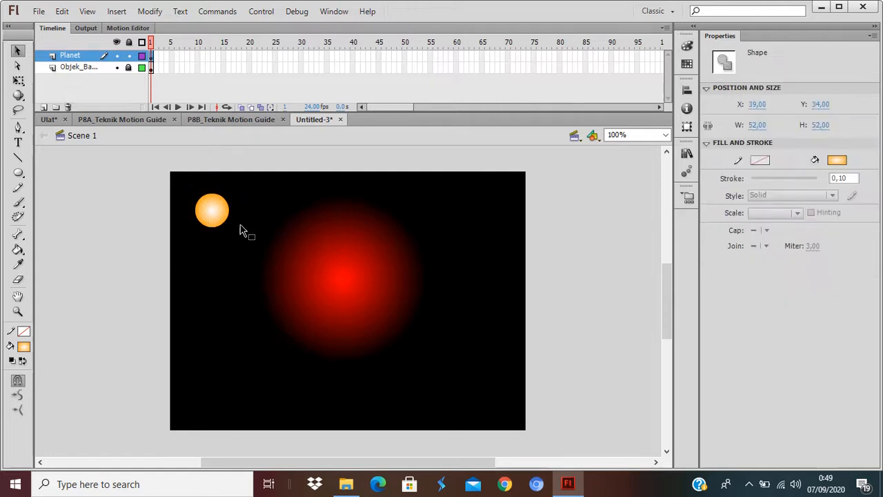
{"action": "left_click", "coordinate": [18, 80]}
{"action": "left_click_drag", "start_coordinate": [18, 80], "coordinate": [31, 93]}
{"action": "left_click_drag", "start_coordinate": [212, 209], "coordinate": [227, 213]}
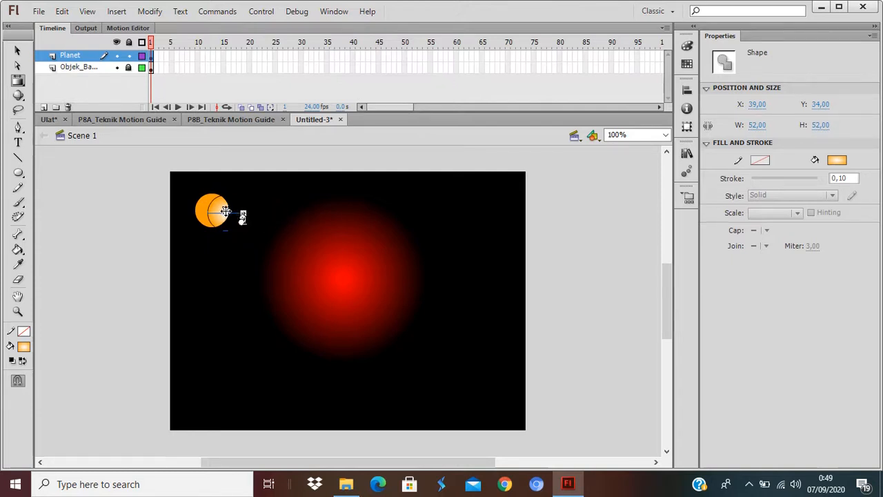
{"action": "left_click_drag", "start_coordinate": [226, 211], "coordinate": [221, 210]}
{"action": "left_click", "coordinate": [140, 221]}
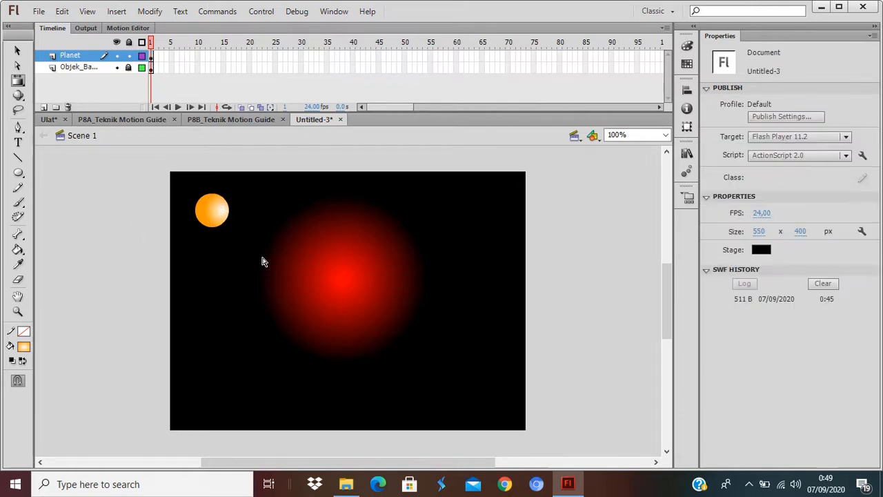
Add a classic motion guide to the Planet layer.
{"action": "left_click", "coordinate": [17, 50]}
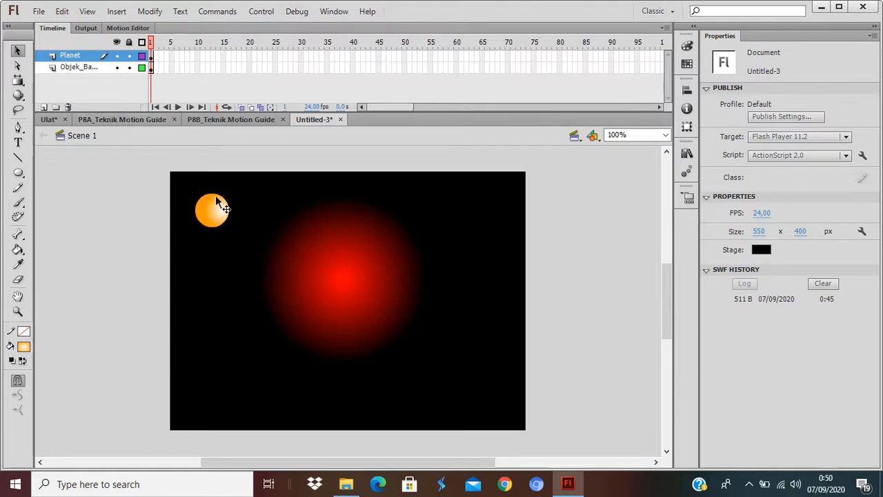
{"action": "right_click", "coordinate": [81, 60]}
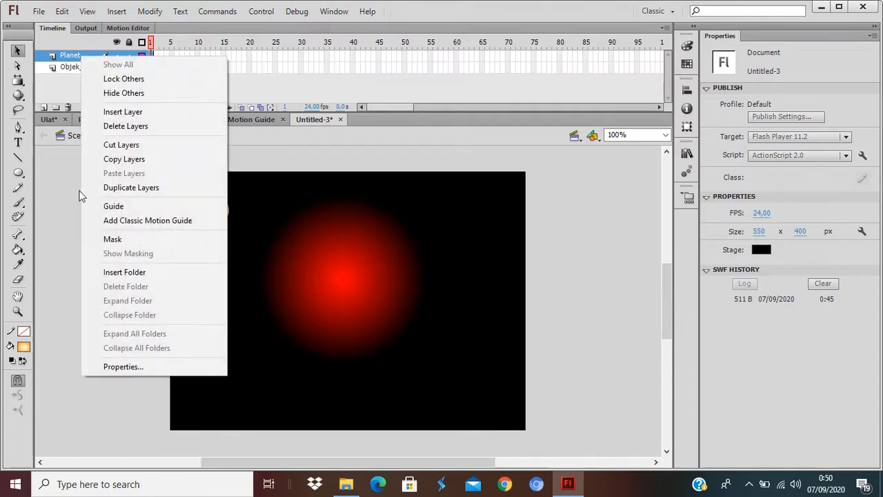
{"action": "left_click", "coordinate": [143, 221]}
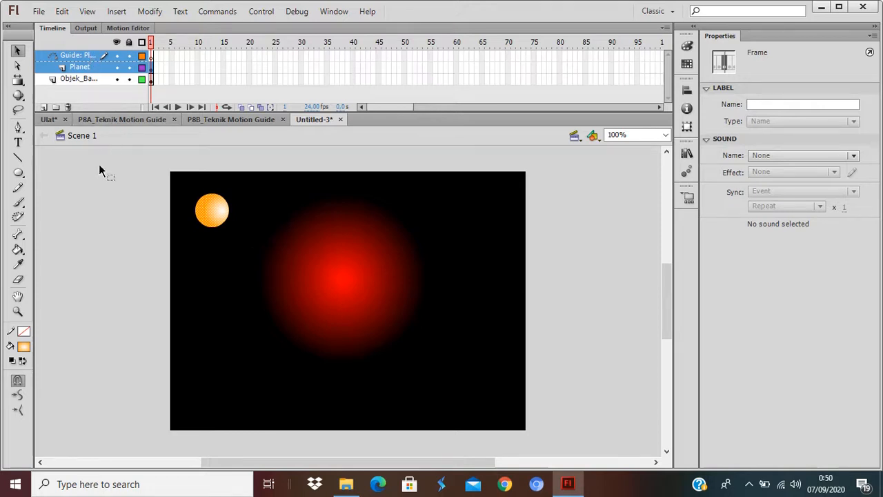
Draw a tall, narrow oval with a yellow stroke and no fill over the large red circle on the guide layer.
{"action": "left_click", "coordinate": [19, 174]}
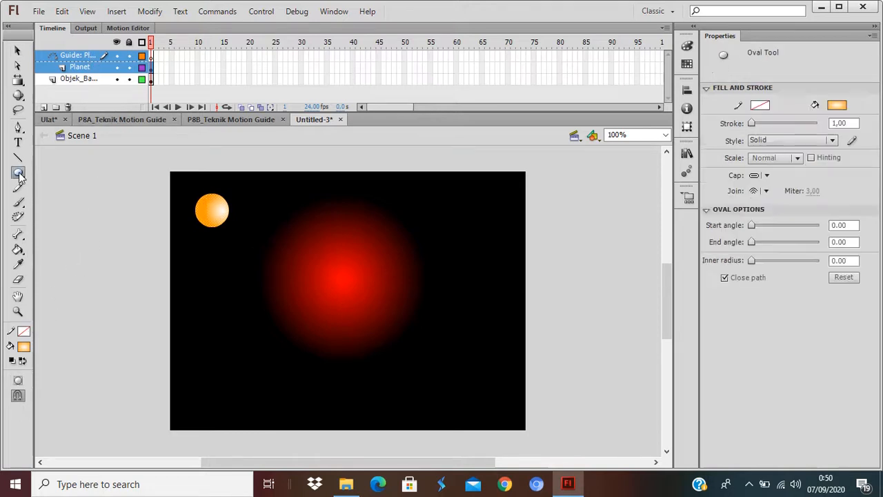
{"action": "left_click", "coordinate": [23, 333]}
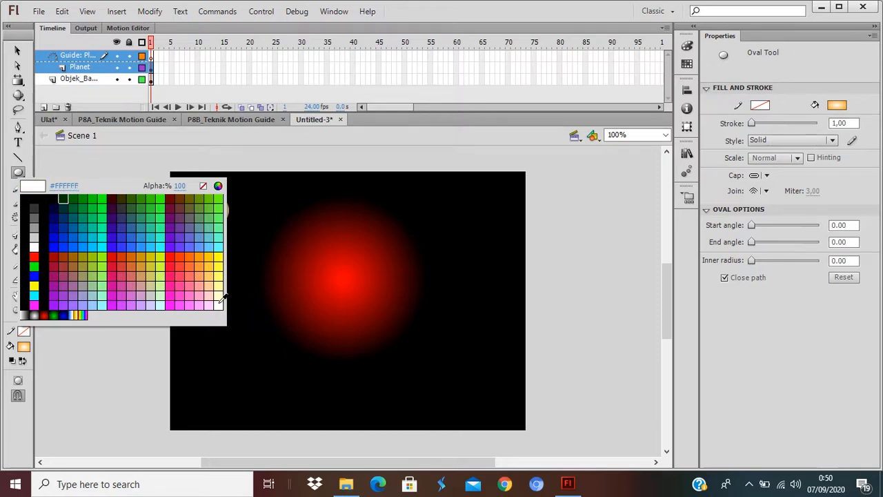
{"action": "left_click", "coordinate": [221, 254]}
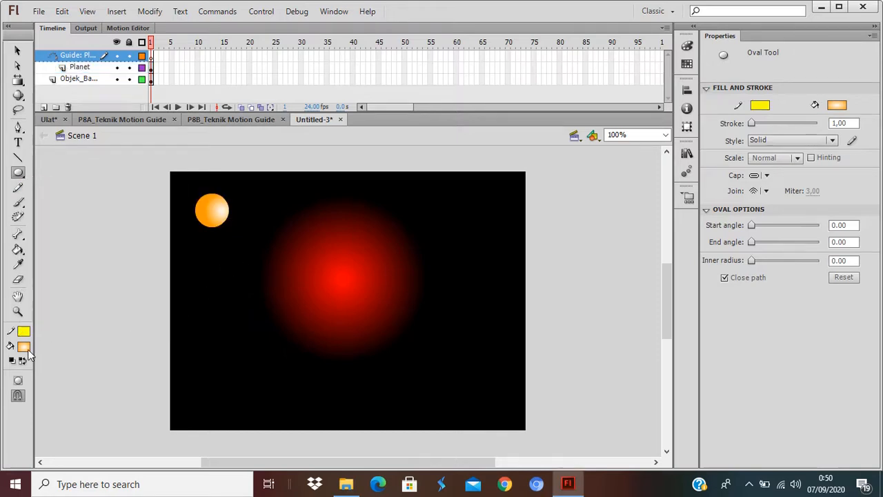
{"action": "left_click", "coordinate": [25, 347]}
{"action": "left_click", "coordinate": [203, 201]}
{"action": "left_click_drag", "start_coordinate": [290, 184], "coordinate": [393, 414]}
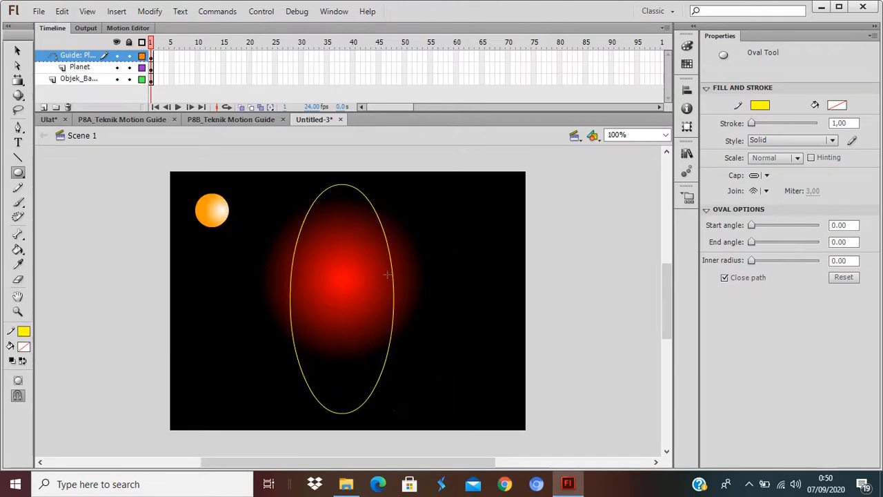
{"action": "left_click", "coordinate": [17, 51]}
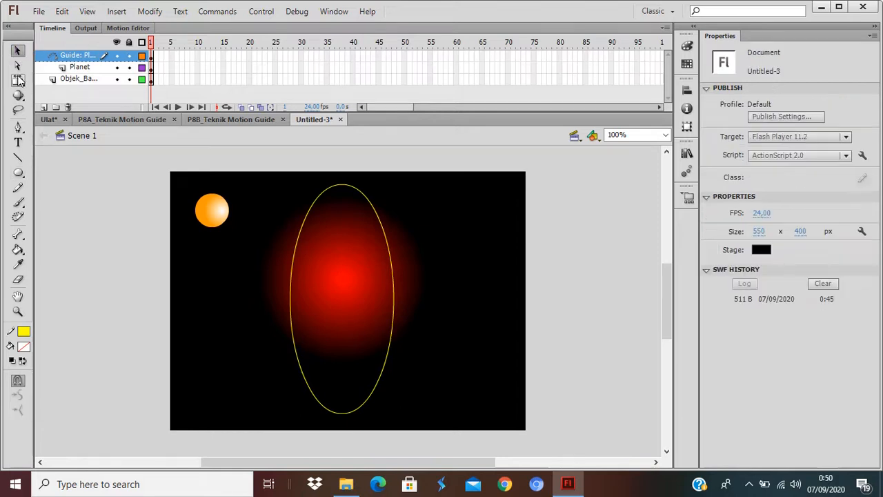
Rotate and widen the yellow oval into a flatter diagonal orbit around the red sphere, about 337 by 200 px overall.
{"action": "left_click_drag", "start_coordinate": [19, 80], "coordinate": [44, 89]}
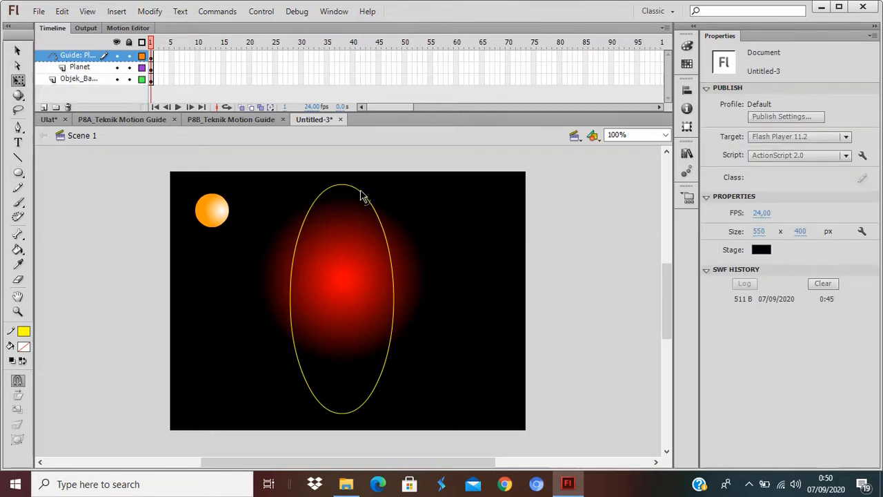
{"action": "left_click", "coordinate": [390, 207]}
{"action": "left_click_drag", "start_coordinate": [394, 184], "coordinate": [297, 181]}
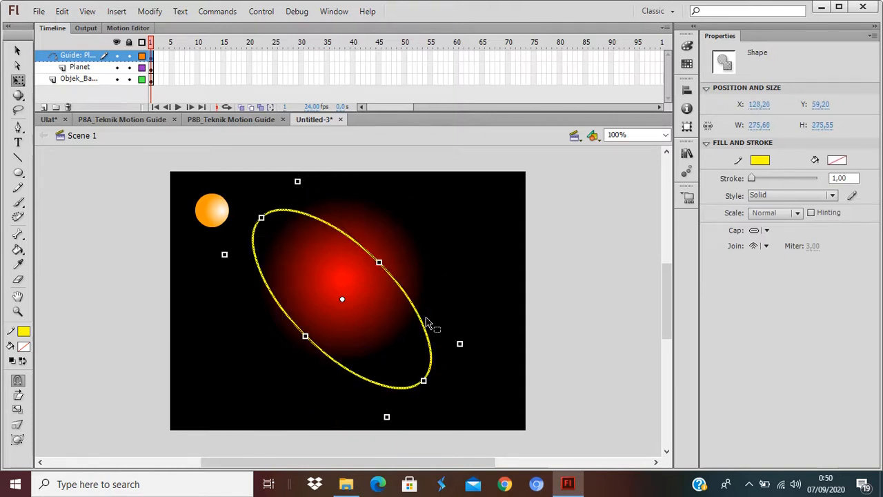
{"action": "mouse_move", "coordinate": [423, 324]}
{"action": "left_mouse_down"}
{"action": "mouse_move", "coordinate": [405, 315]}
{"action": "mouse_move", "coordinate": [451, 310]}
{"action": "mouse_move", "coordinate": [426, 309]}
{"action": "left_mouse_up"}
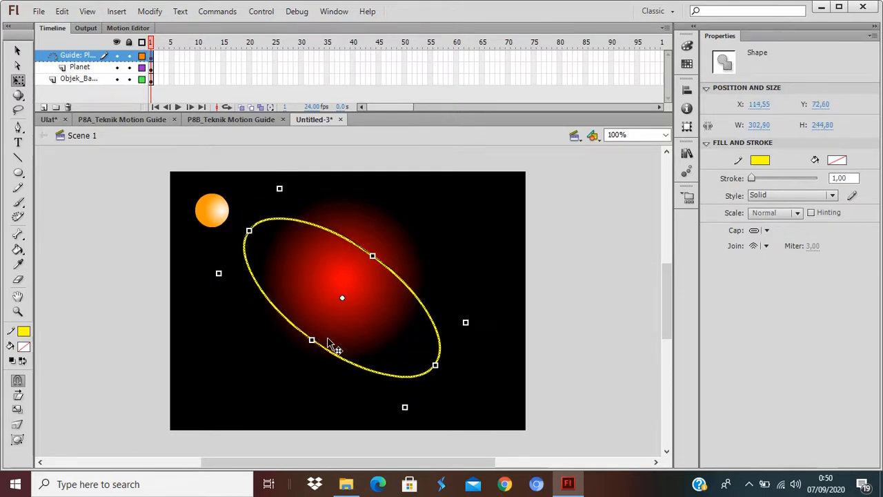
{"action": "left_click_drag", "start_coordinate": [312, 343], "coordinate": [313, 336]}
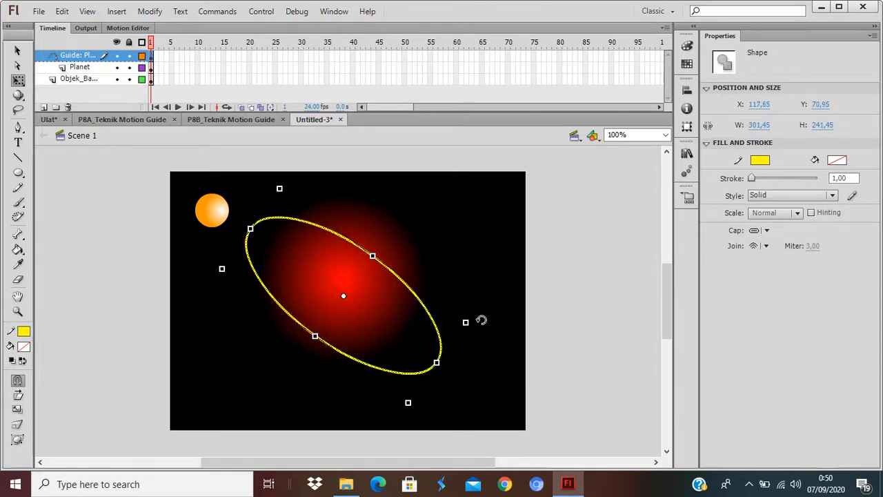
{"action": "left_click_drag", "start_coordinate": [481, 320], "coordinate": [476, 289]}
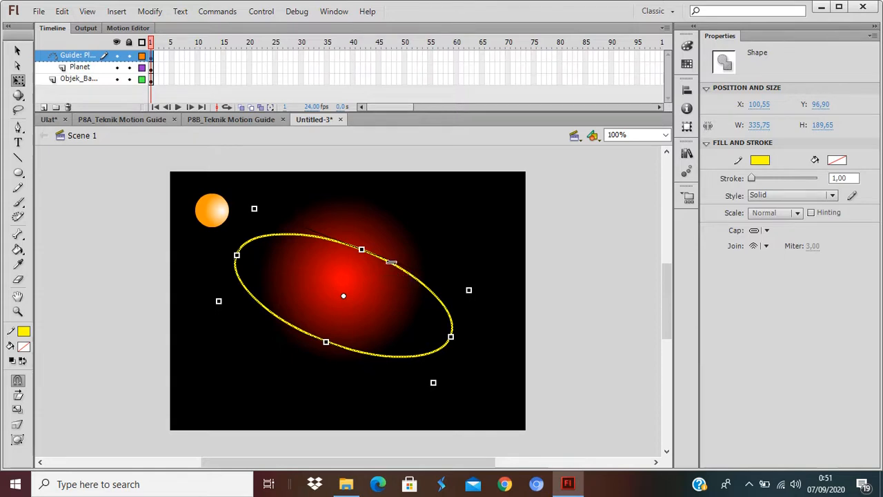
{"action": "left_click_drag", "start_coordinate": [361, 250], "coordinate": [366, 243]}
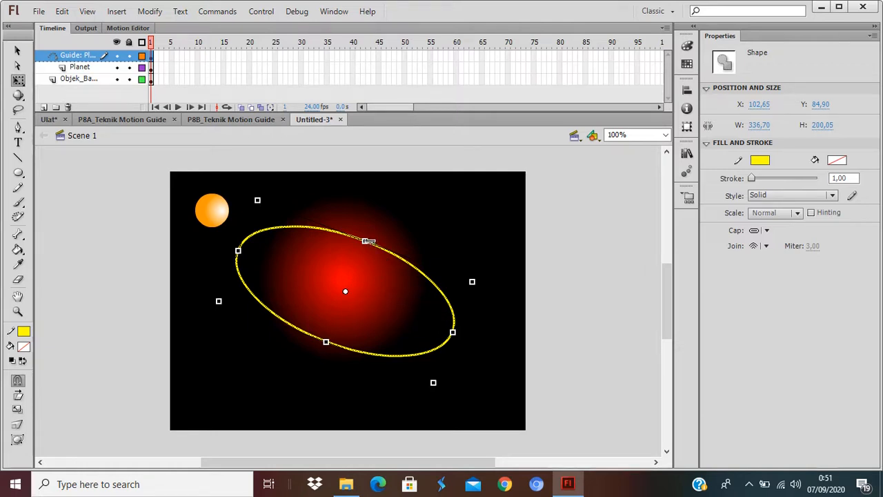
Delete a tiny piece of the oval's outline at its far left end to open a gap in the path.
{"action": "left_click", "coordinate": [209, 266]}
{"action": "left_click_drag", "start_coordinate": [227, 251], "coordinate": [243, 260]}
{"action": "key", "text": "Delete"}
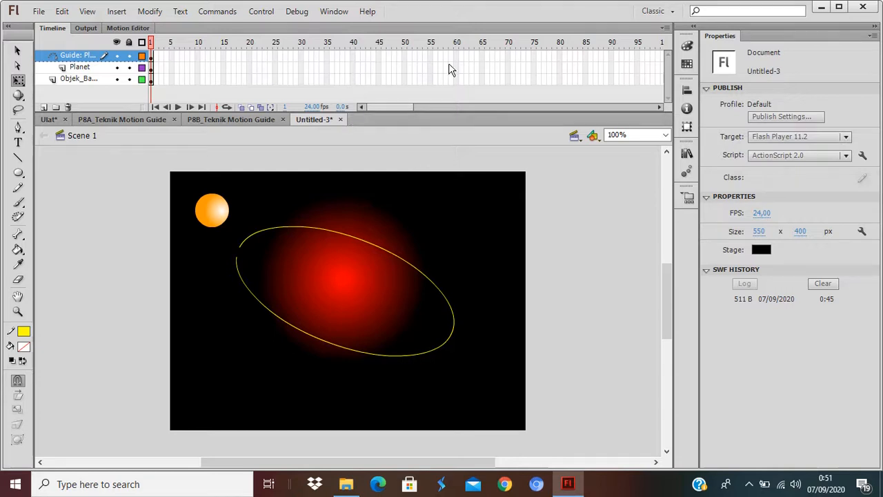
Insert a keyframe at frame 72 of the Planet layer and extend the guide layer to frame 72.
{"action": "left_click", "coordinate": [518, 67]}
{"action": "right_click", "coordinate": [518, 68]}
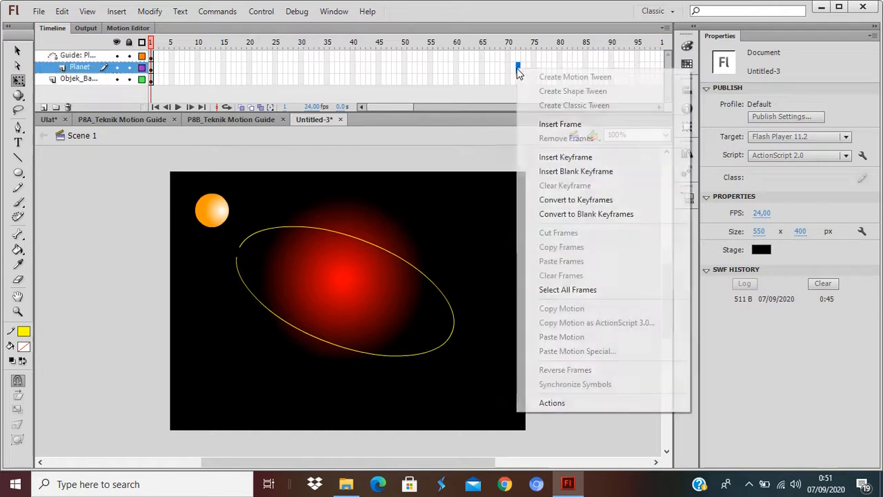
{"action": "left_click", "coordinate": [571, 158]}
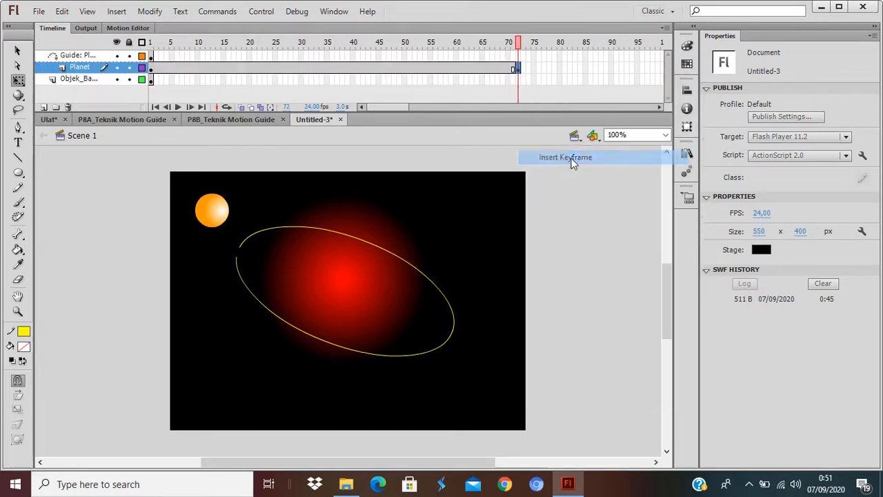
{"action": "right_click", "coordinate": [519, 55]}
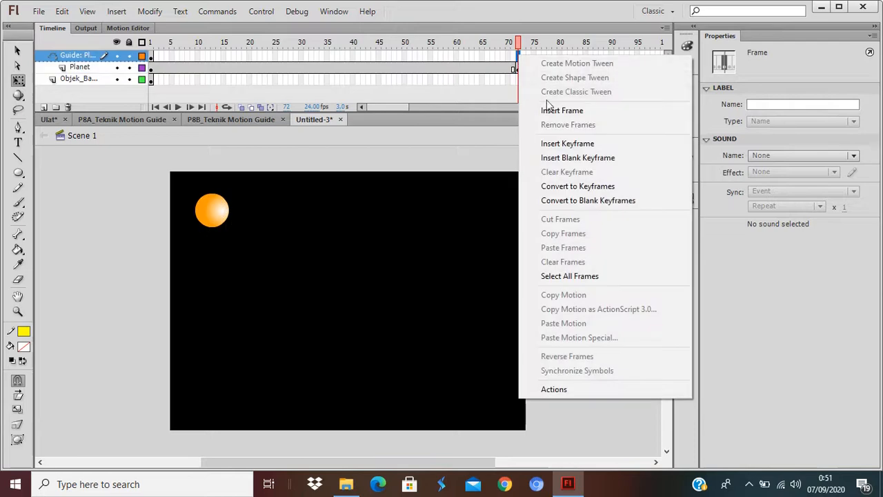
{"action": "left_click", "coordinate": [562, 110]}
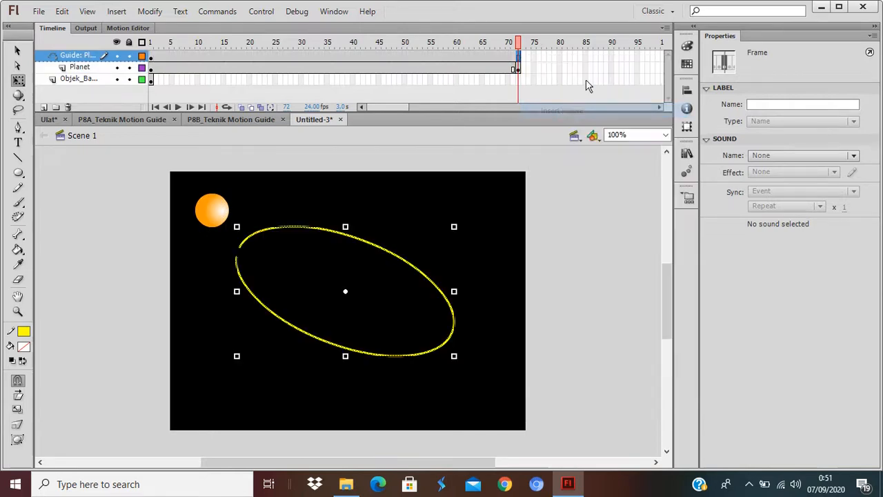
{"action": "key", "text": "v"}
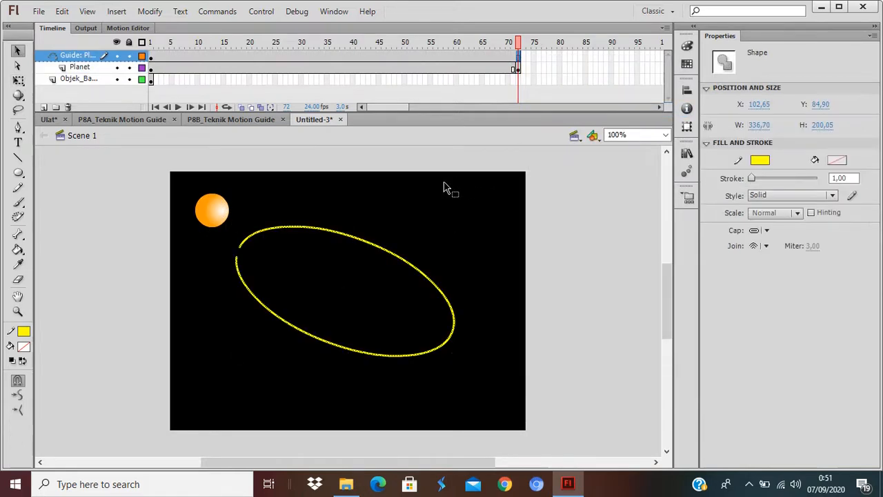
Create a classic tween on the Planet layer and snap the planet to the path's two gap ends at frames 1 and 72.
{"action": "right_click", "coordinate": [261, 69]}
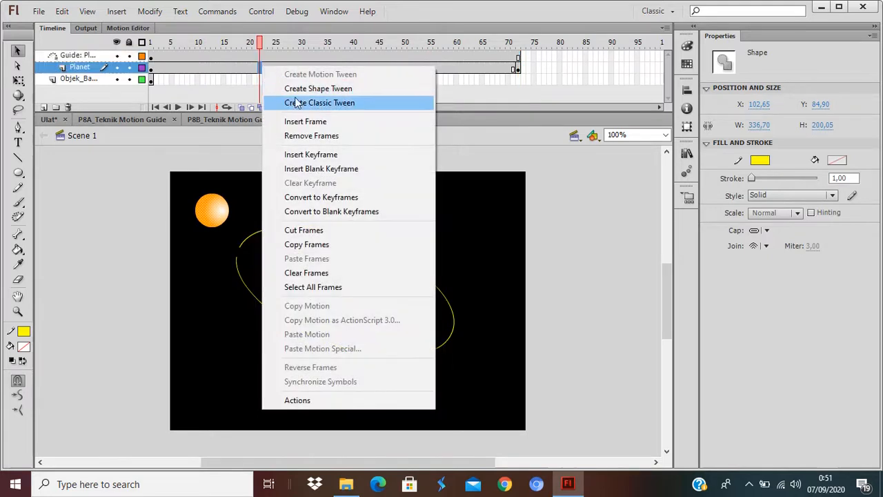
{"action": "left_click", "coordinate": [334, 103]}
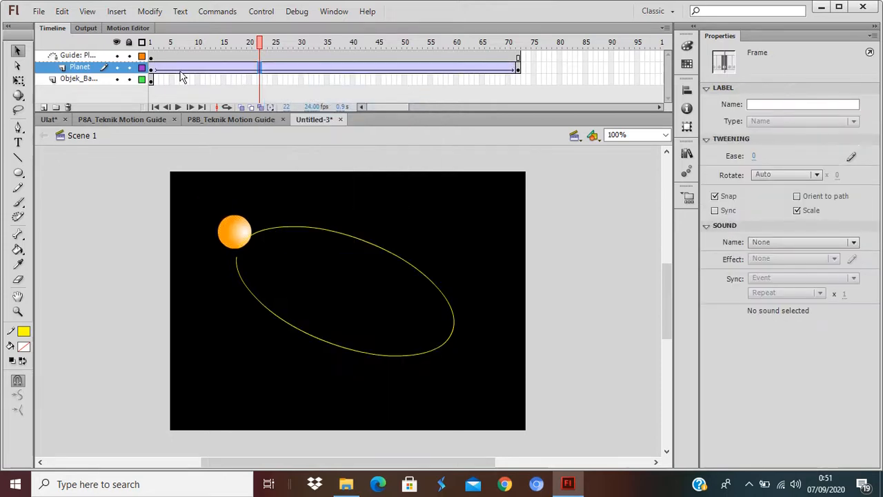
{"action": "left_click", "coordinate": [153, 69]}
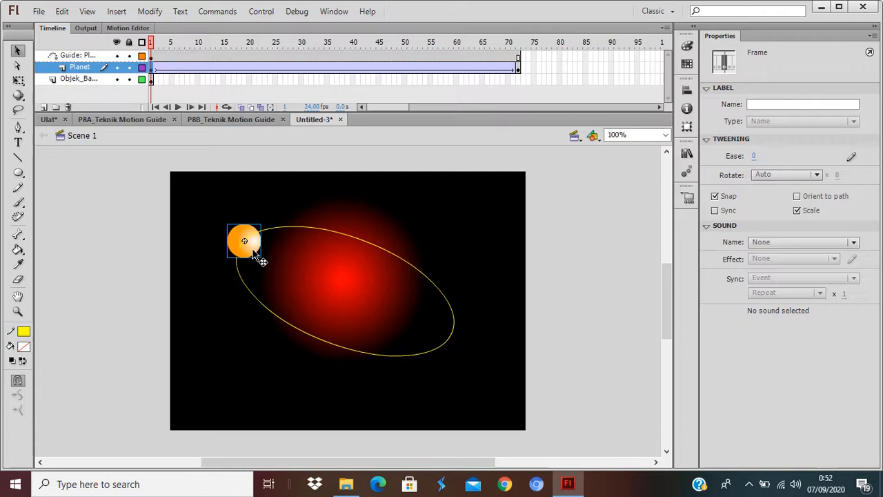
{"action": "left_click_drag", "start_coordinate": [262, 261], "coordinate": [258, 267]}
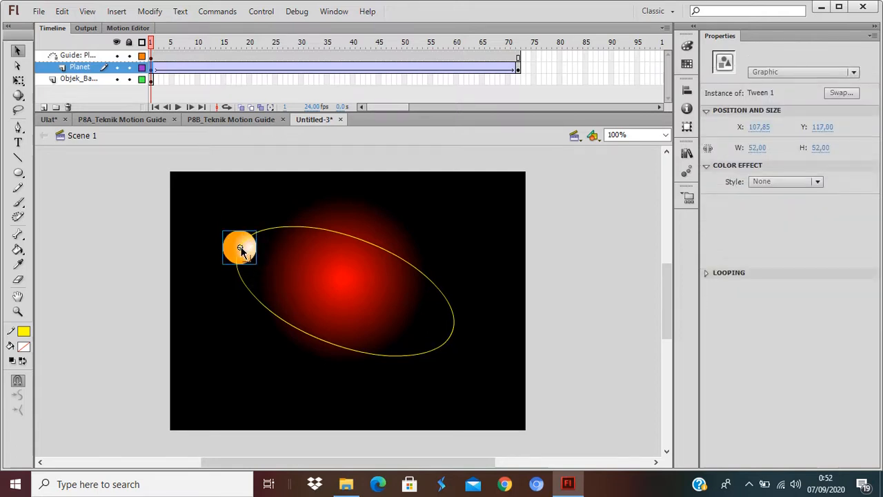
{"action": "left_click", "coordinate": [518, 69]}
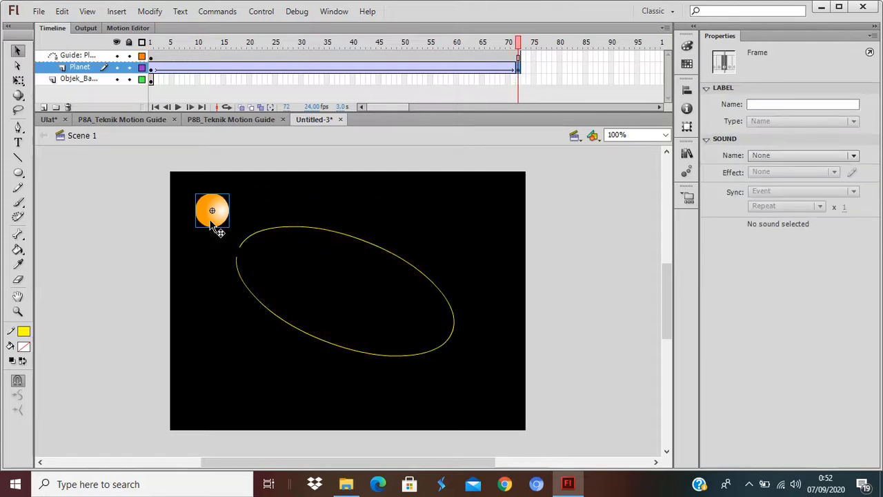
{"action": "left_click_drag", "start_coordinate": [211, 225], "coordinate": [238, 272]}
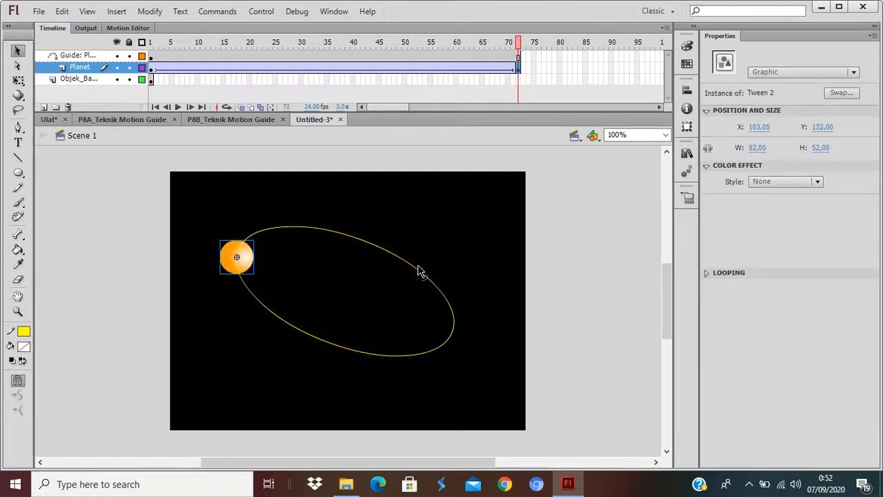
{"action": "key", "text": "Return"}
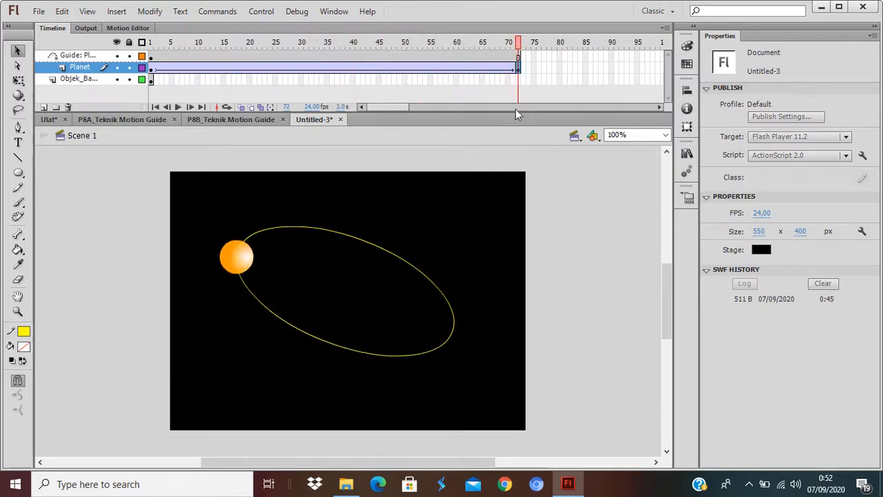
Extend the red sphere's layer to frame 72 and test the movie.
{"action": "left_click", "coordinate": [518, 78]}
{"action": "right_click", "coordinate": [518, 78]}
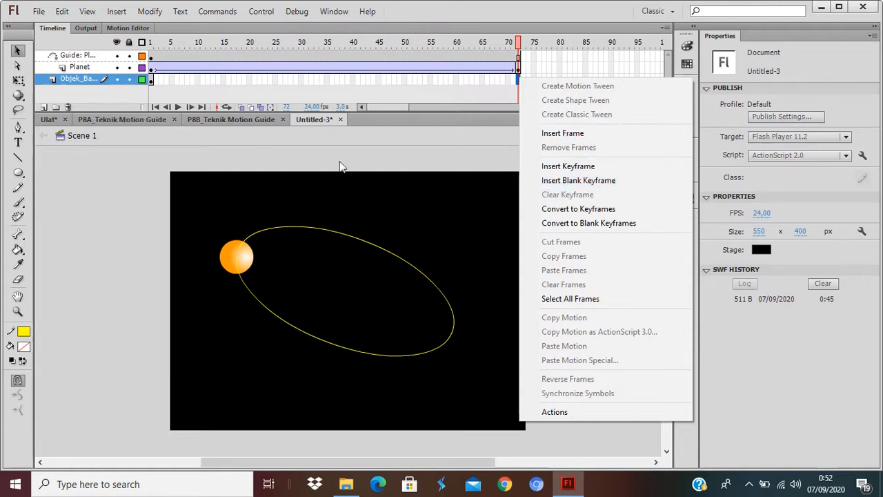
{"action": "left_click", "coordinate": [605, 133]}
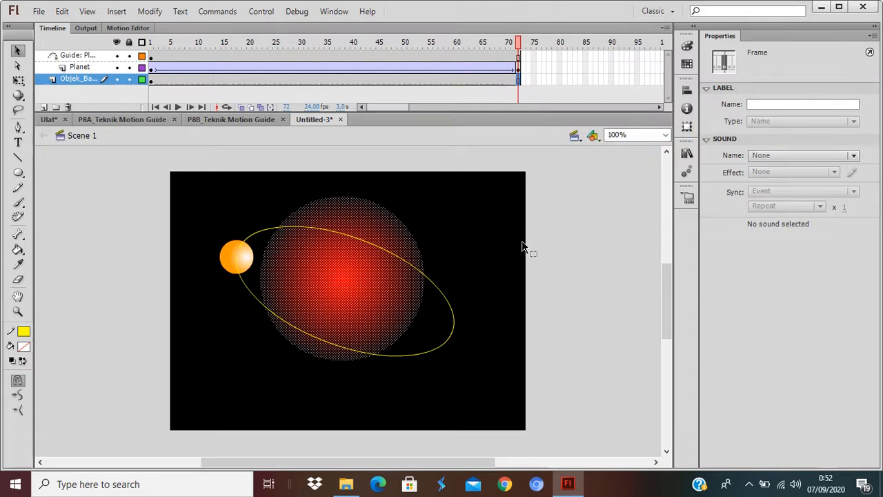
{"action": "key", "text": "Return"}
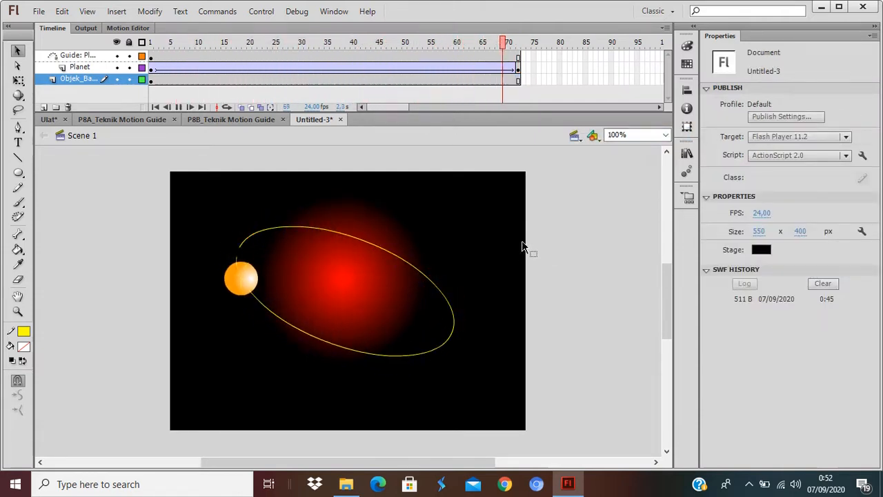
{"action": "key", "text": "ctrl+Return"}
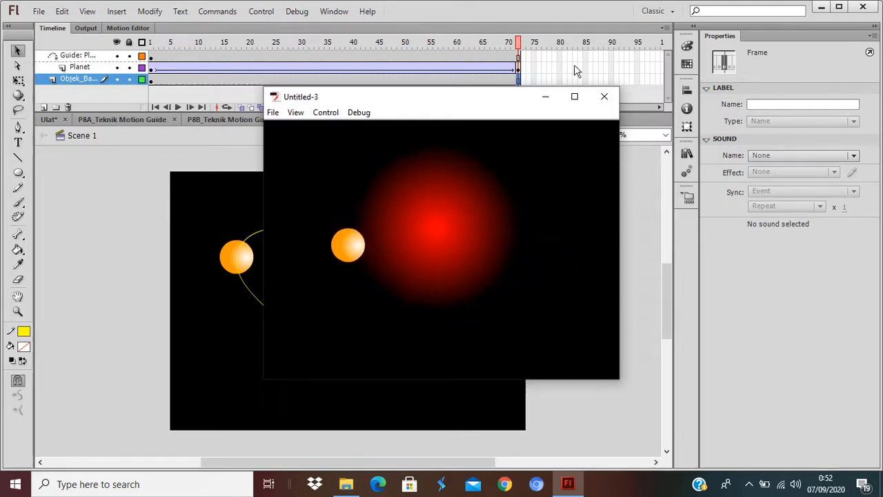
{"action": "left_click", "coordinate": [606, 101]}
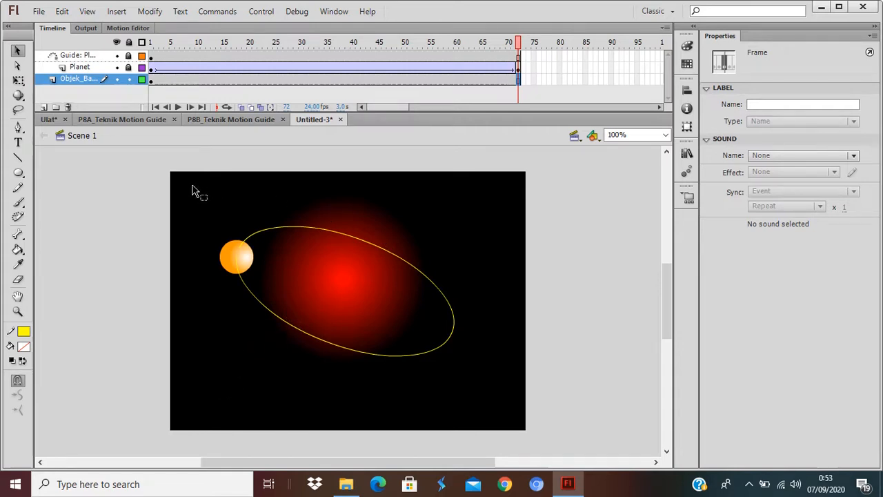
Cut the upper part of the red sphere from its layer, leaving the lower part in place.
{"action": "left_click_drag", "start_coordinate": [192, 185], "coordinate": [498, 292]}
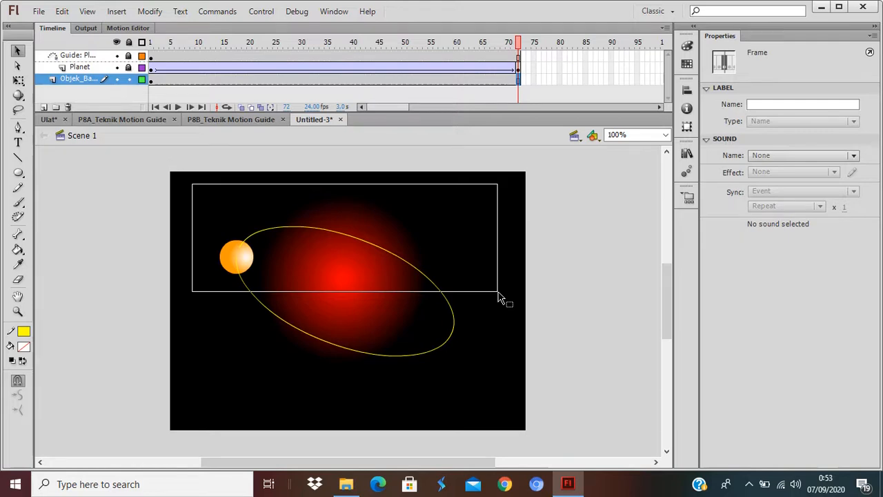
{"action": "left_click_drag", "start_coordinate": [498, 295], "coordinate": [498, 297]}
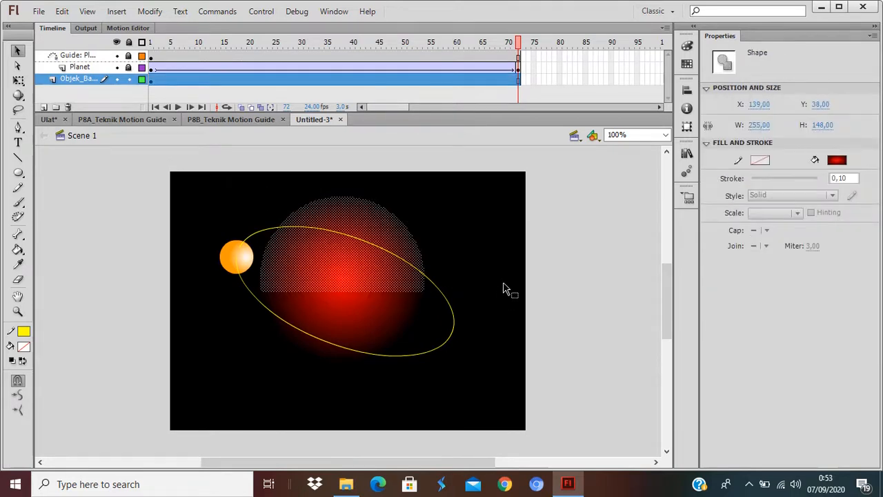
{"action": "left_click", "coordinate": [63, 12]}
{"action": "left_click", "coordinate": [80, 61]}
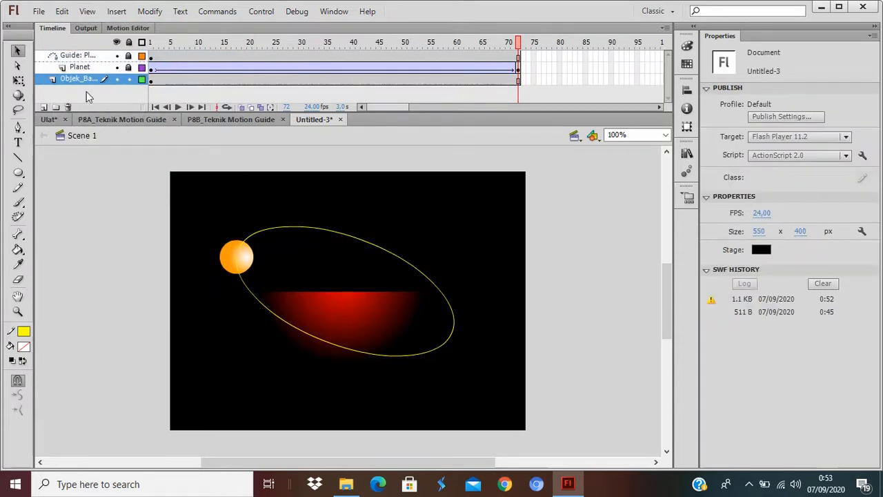
Add a new layer above the guide layer and name it Objek Atas.
{"action": "left_click", "coordinate": [80, 56]}
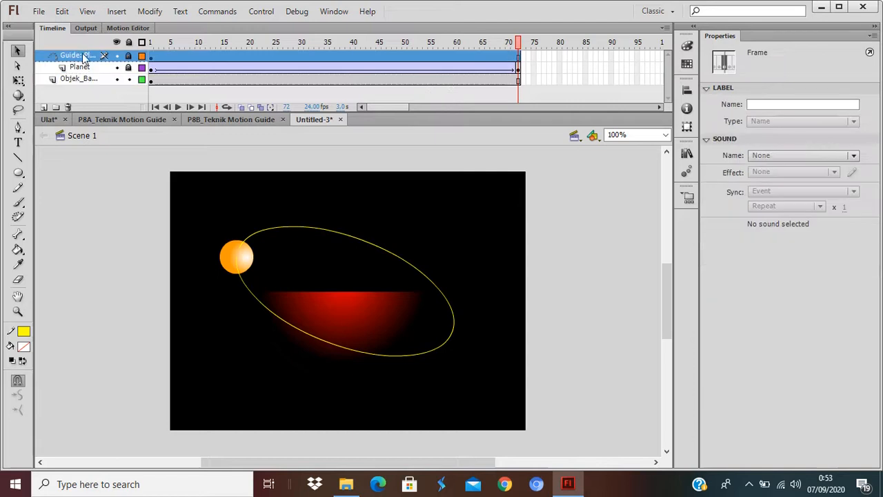
{"action": "left_click", "coordinate": [43, 107]}
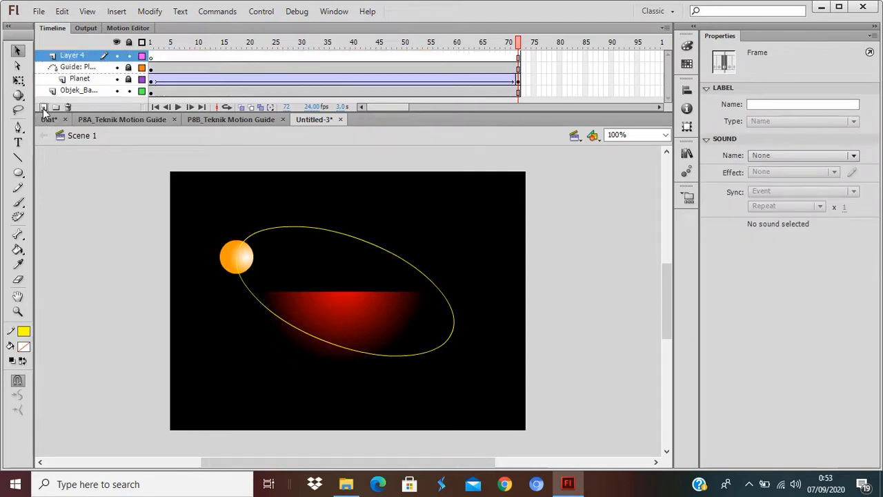
{"action": "double_click", "coordinate": [72, 57]}
{"action": "type", "text": "Objek Atas"}
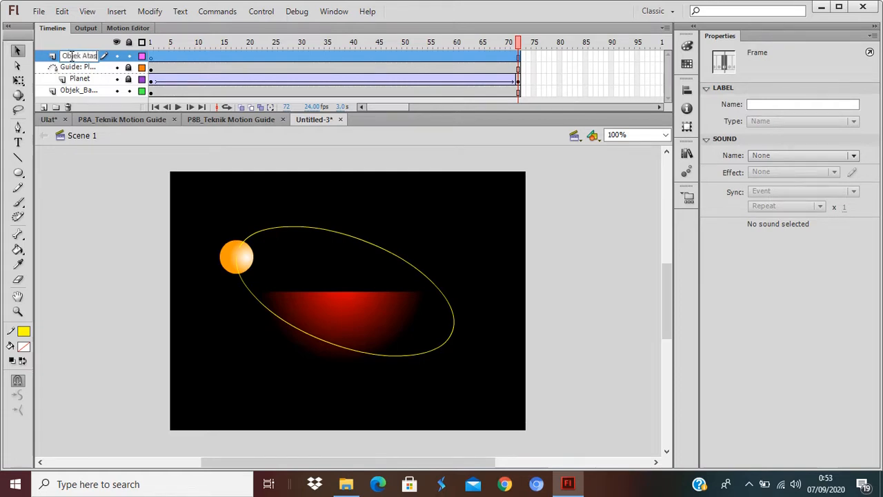
{"action": "key", "text": "Return"}
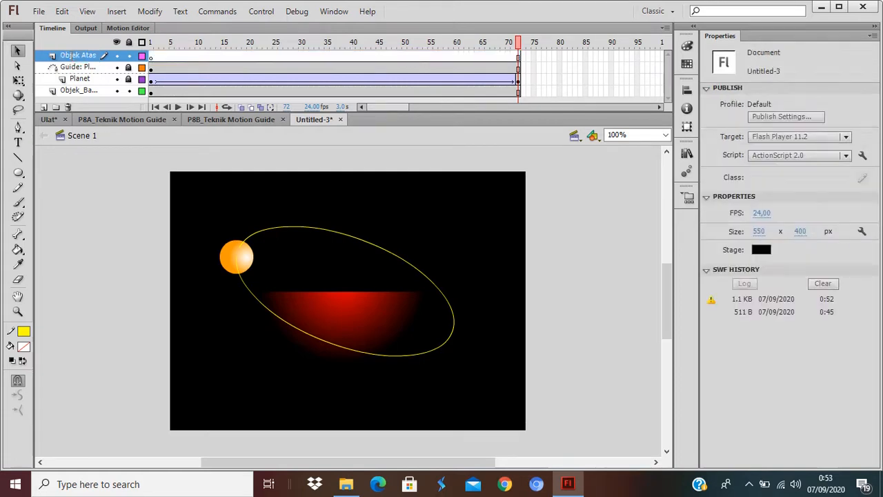
Paste the cut upper part of the sphere in place on the Objek Atas layer and scrub the timeline to frame 29.
{"action": "left_click", "coordinate": [62, 12]}
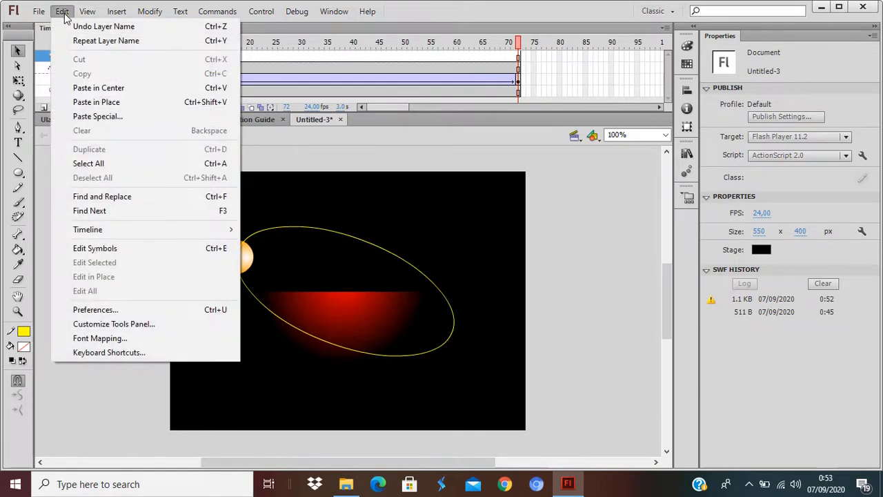
{"action": "left_click", "coordinate": [107, 103]}
{"action": "left_click", "coordinate": [488, 254]}
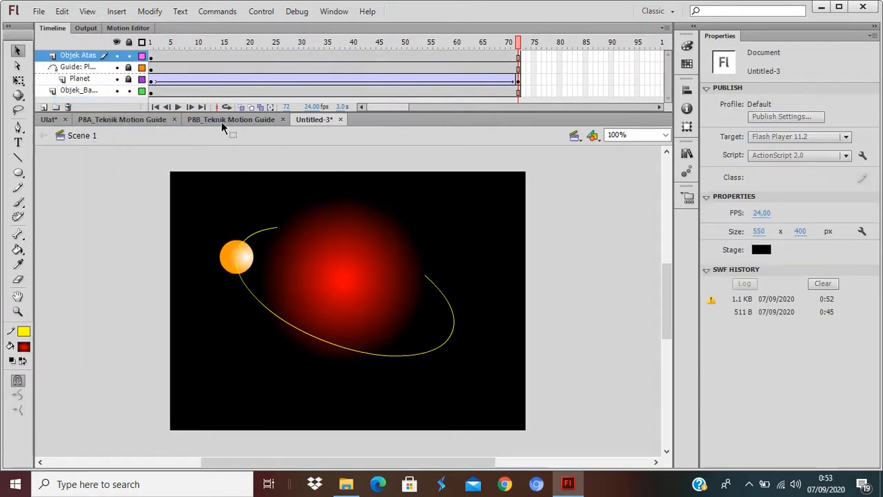
{"action": "left_click_drag", "start_coordinate": [170, 43], "coordinate": [298, 118]}
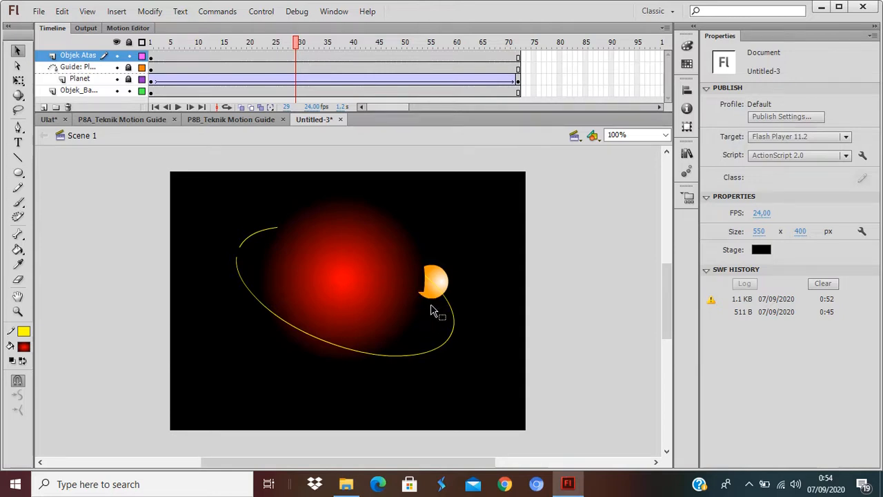
Unlock the guide layer and nudge the whole orbit path slightly upward, checking the planet's motion up to frame 7.
{"action": "left_click", "coordinate": [151, 68]}
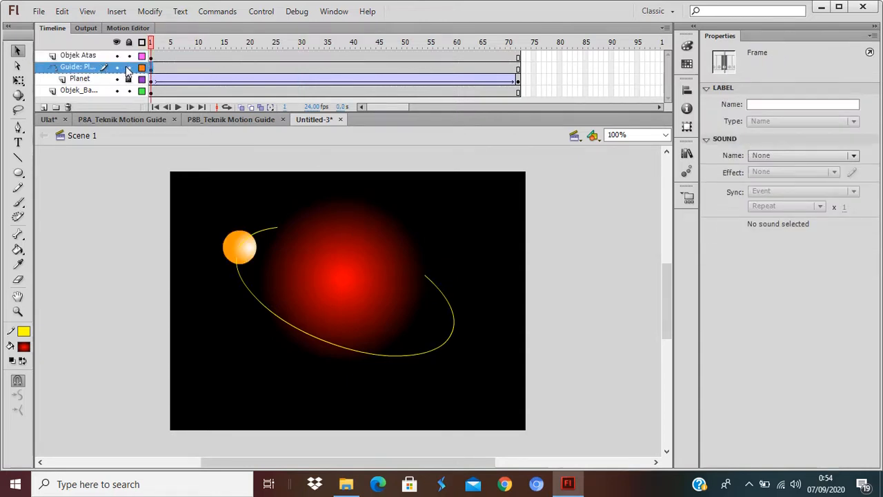
{"action": "left_click", "coordinate": [153, 69]}
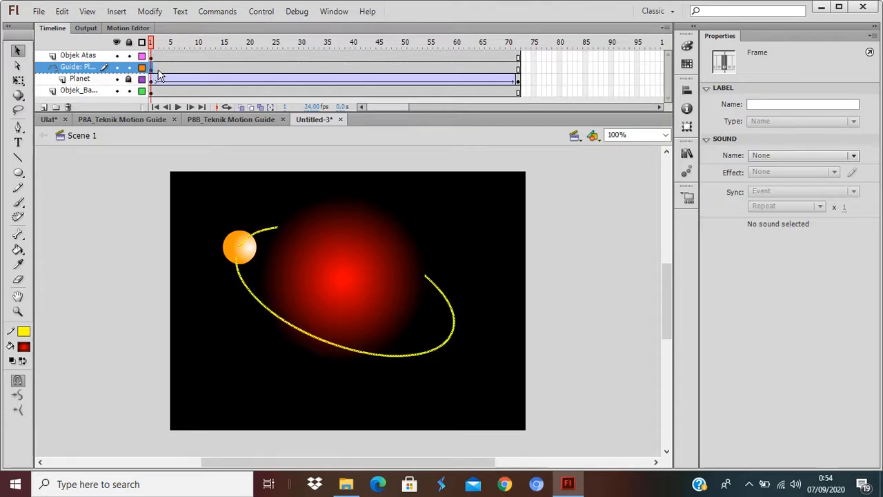
{"action": "key", "text": "Up"}
{"action": "key", "text": "Up"}
{"action": "key", "text": "Up"}
{"action": "key", "text": "Up"}
{"action": "key", "text": "Up"}
{"action": "key", "text": "Up"}
{"action": "key", "text": "Up"}
{"action": "key", "text": "Up"}
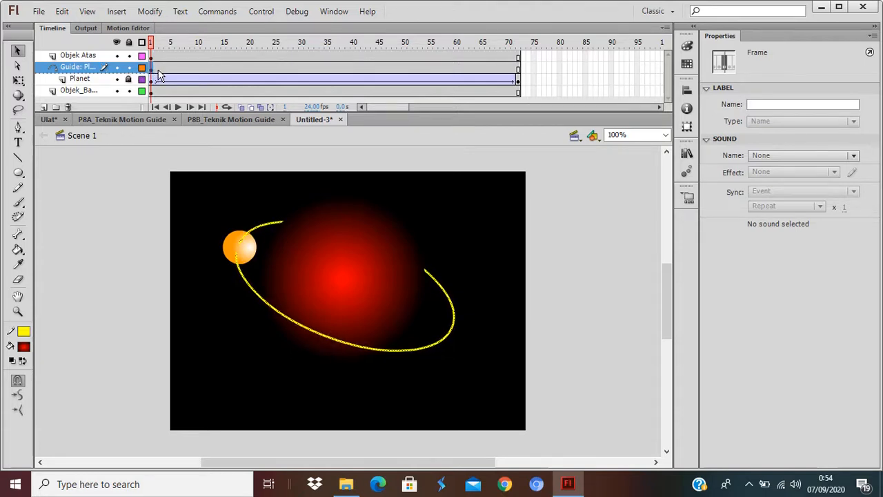
{"action": "key", "text": "Up"}
{"action": "key", "text": "Up"}
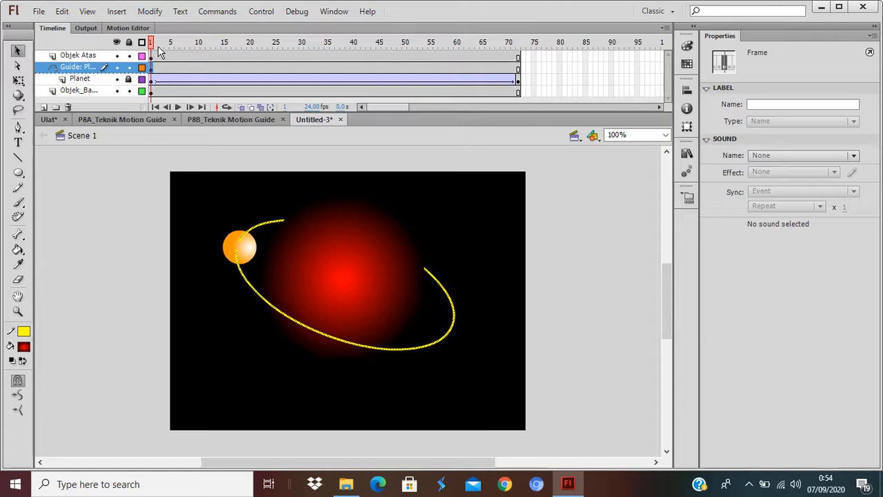
{"action": "left_click_drag", "start_coordinate": [153, 44], "coordinate": [181, 44]}
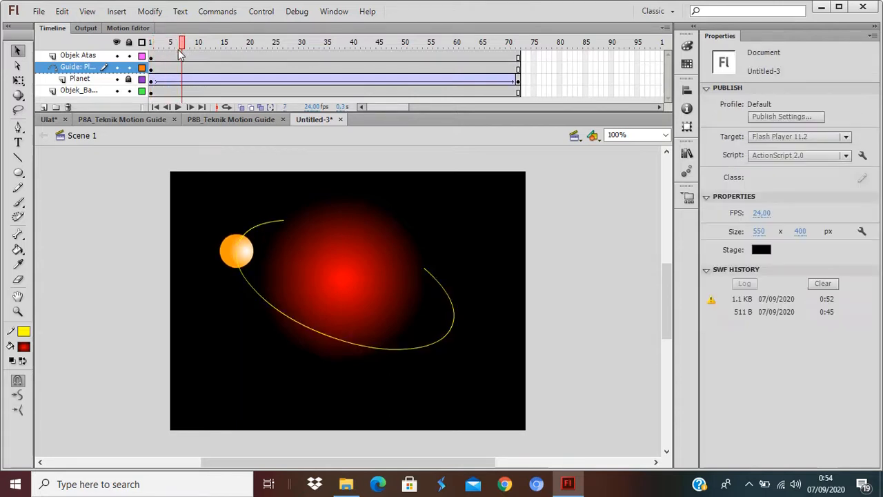
Unlock the Planet layer and snap the planet onto the raised orbit path's open ends in frames 1 and 72.
{"action": "left_click", "coordinate": [129, 79]}
{"action": "left_click", "coordinate": [153, 81]}
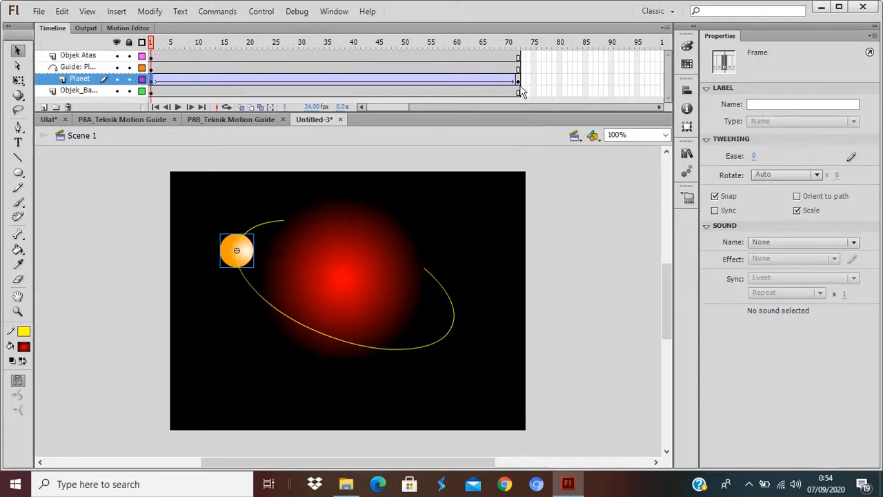
{"action": "left_click", "coordinate": [519, 81]}
{"action": "left_click", "coordinate": [250, 253]}
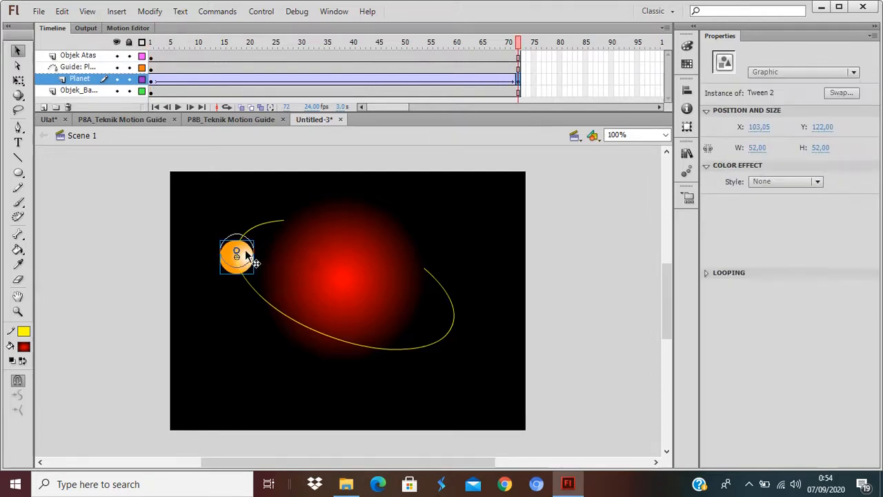
{"action": "left_click_drag", "start_coordinate": [252, 255], "coordinate": [261, 251]}
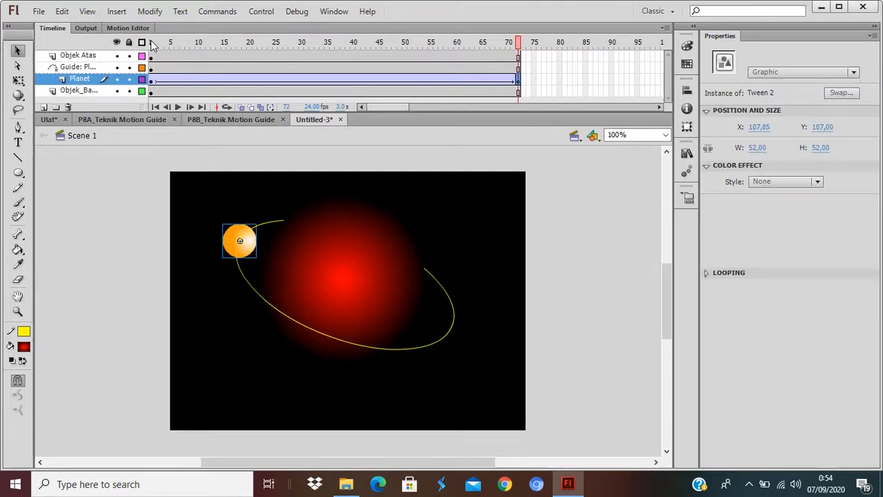
{"action": "left_click_drag", "start_coordinate": [153, 44], "coordinate": [221, 73]}
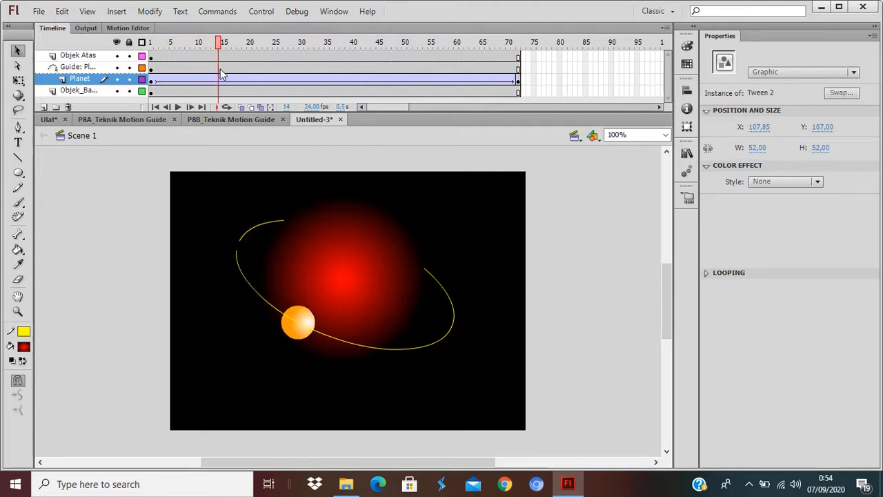
Rotate the orbit path on the guide layer slightly counterclockwise with Free Transform so that its tilt is flatter.
{"action": "left_click", "coordinate": [151, 68]}
{"action": "left_click", "coordinate": [17, 79]}
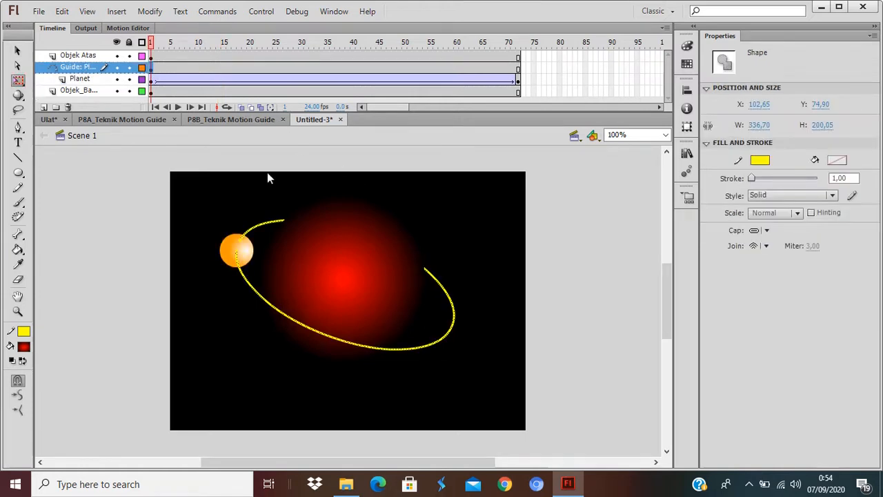
{"action": "left_click_drag", "start_coordinate": [454, 220], "coordinate": [452, 198]}
{"action": "key", "text": "ctrl+z"}
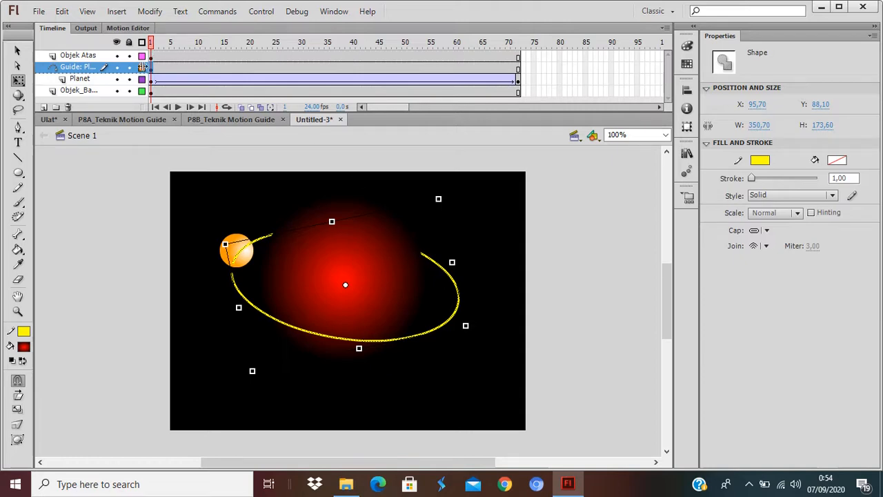
Lock both sphere layers and snap the planet to the upper path end in frame 1 and the lower end in frame 72.
{"action": "left_click", "coordinate": [153, 83]}
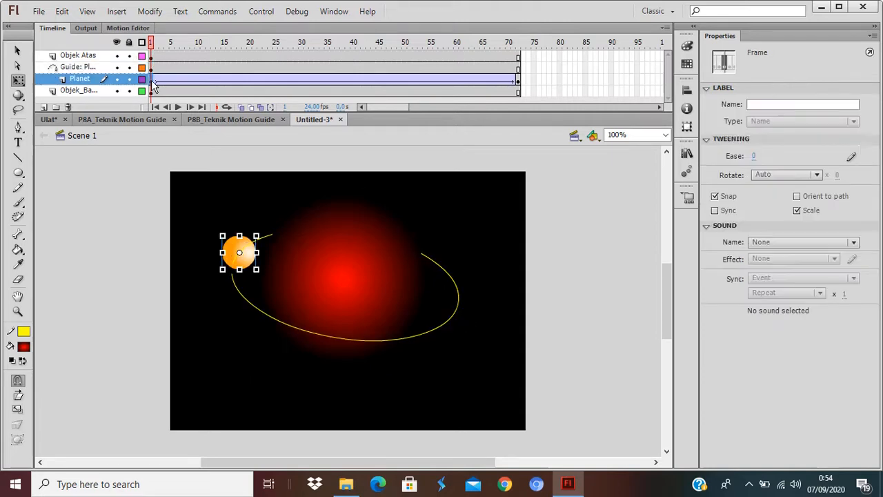
{"action": "left_click", "coordinate": [17, 50]}
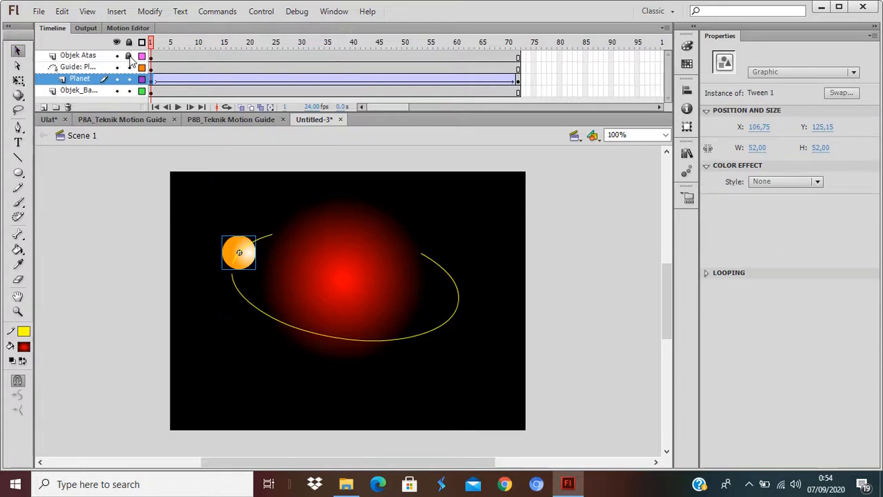
{"action": "left_click", "coordinate": [129, 92]}
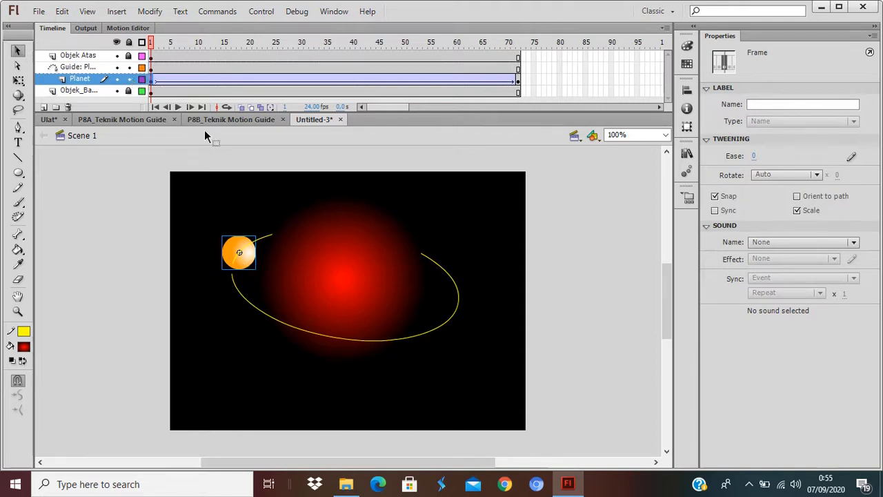
{"action": "left_click", "coordinate": [154, 81]}
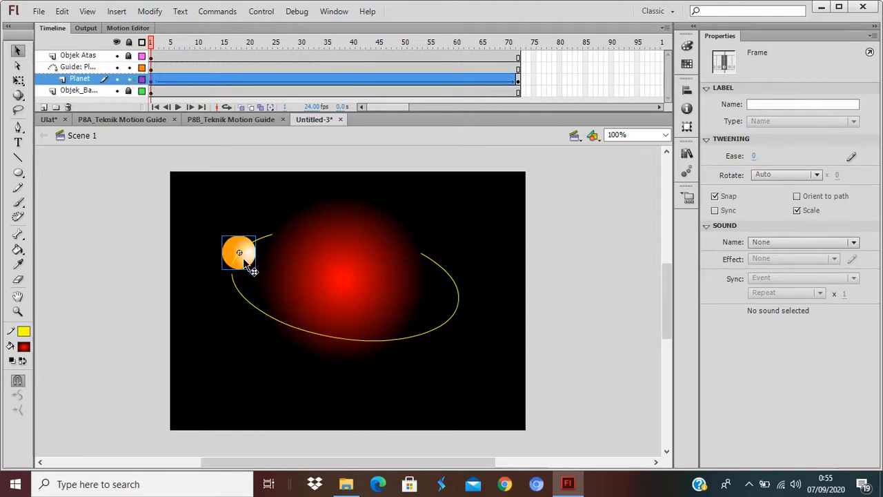
{"action": "left_click_drag", "start_coordinate": [244, 260], "coordinate": [250, 279]}
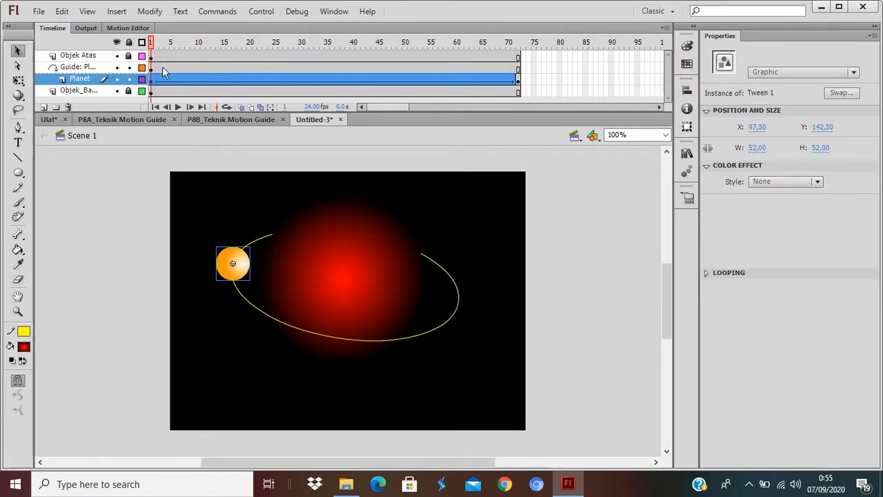
{"action": "left_click", "coordinate": [518, 81]}
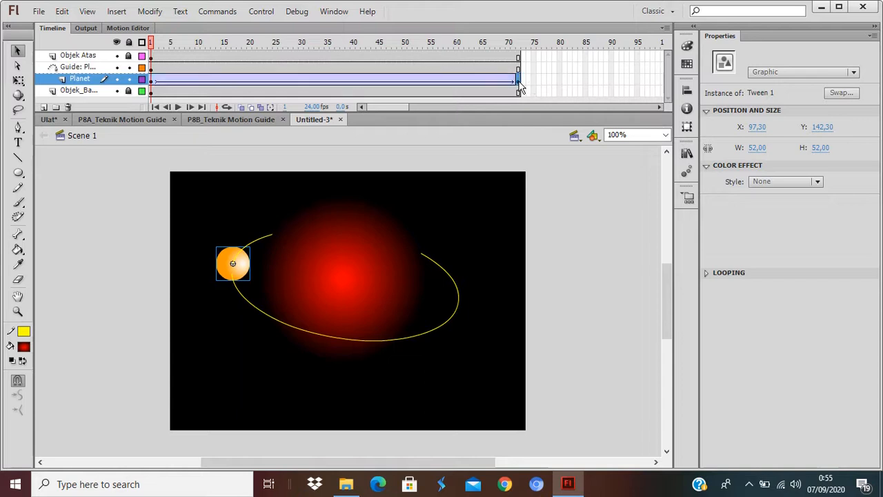
{"action": "left_click_drag", "start_coordinate": [248, 228], "coordinate": [240, 262]}
Scrub the timeline from frame 1 to 72, test the movie and close the preview.
{"action": "left_click", "coordinate": [150, 44]}
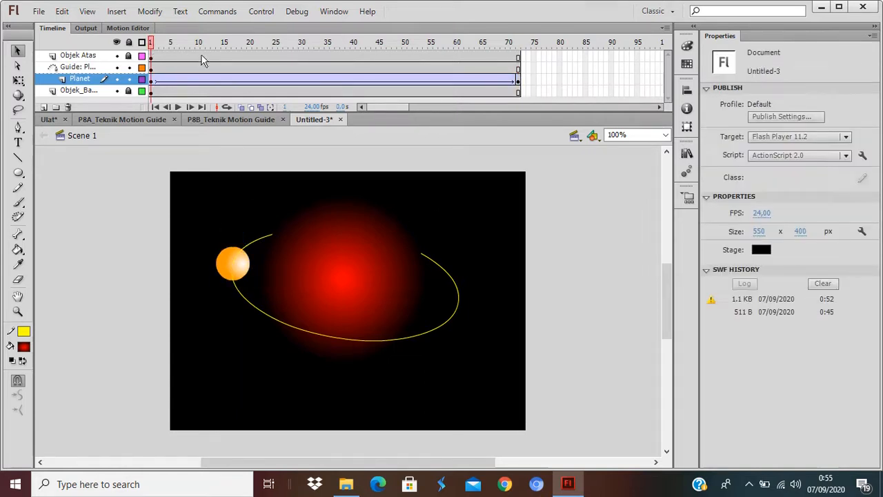
{"action": "left_click_drag", "start_coordinate": [160, 44], "coordinate": [540, 134]}
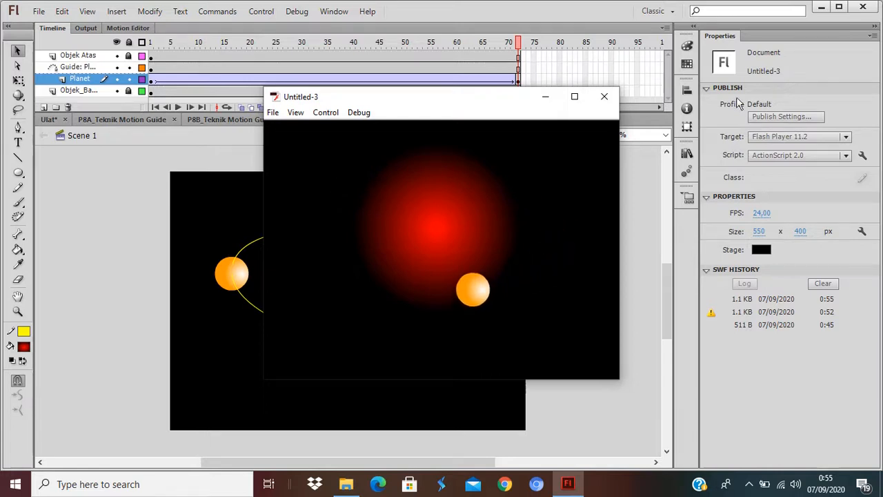
{"action": "left_click", "coordinate": [605, 97]}
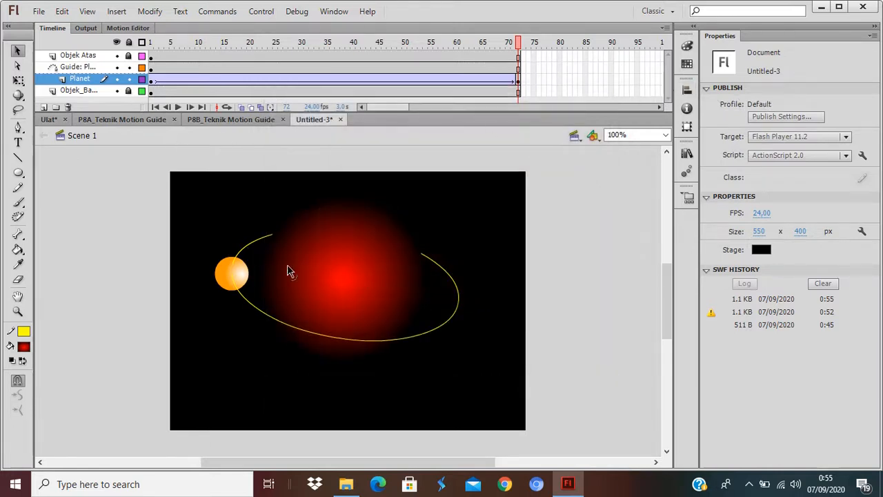
Unlock the lower sphere layer and briefly hide the sphere layers to examine the separate halves, leaving both visible.
{"action": "left_click", "coordinate": [117, 91]}
{"action": "left_click", "coordinate": [116, 91]}
{"action": "left_click", "coordinate": [116, 91]}
{"action": "left_click", "coordinate": [116, 56]}
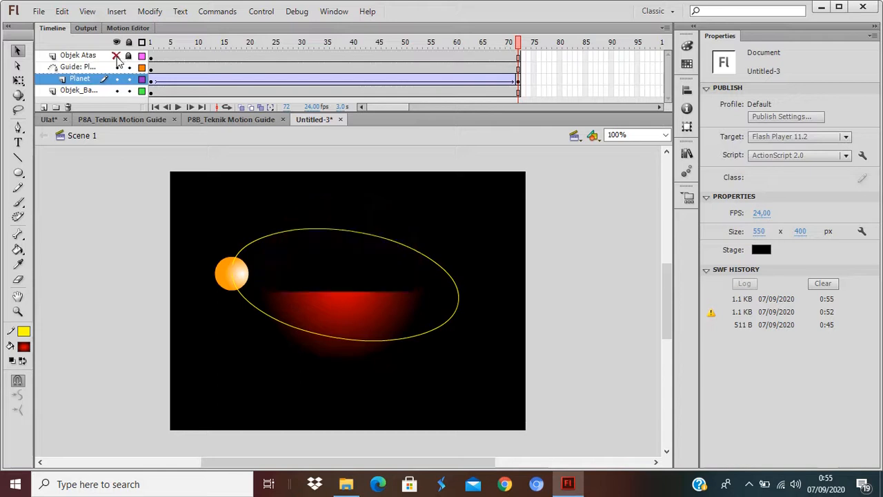
{"action": "left_click", "coordinate": [117, 56]}
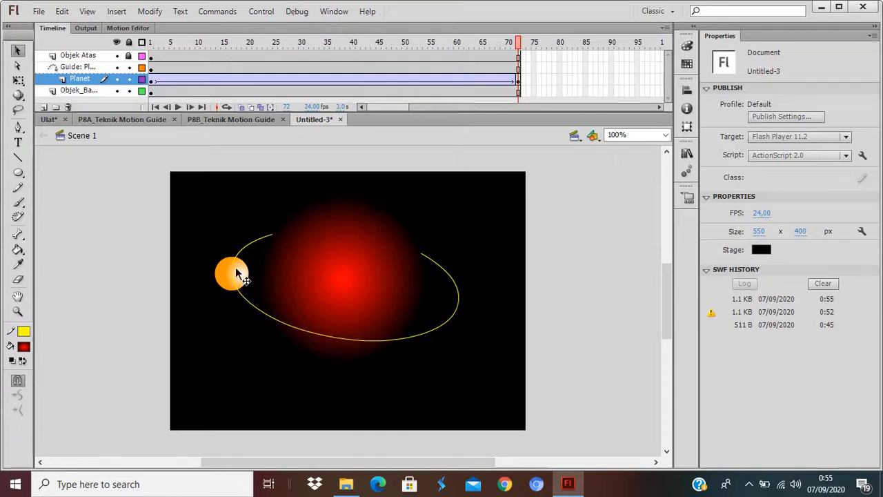
Set the rotation of the Planet layer's motion tween to CCW.
{"action": "left_click", "coordinate": [226, 79]}
{"action": "left_click", "coordinate": [254, 78]}
{"action": "left_click", "coordinate": [270, 79]}
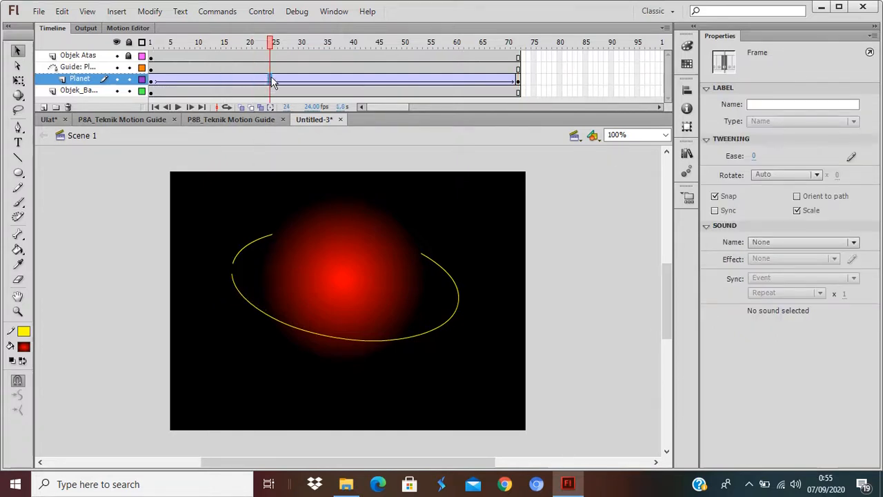
{"action": "left_click", "coordinate": [242, 79]}
{"action": "left_click_drag", "start_coordinate": [241, 79], "coordinate": [285, 78]}
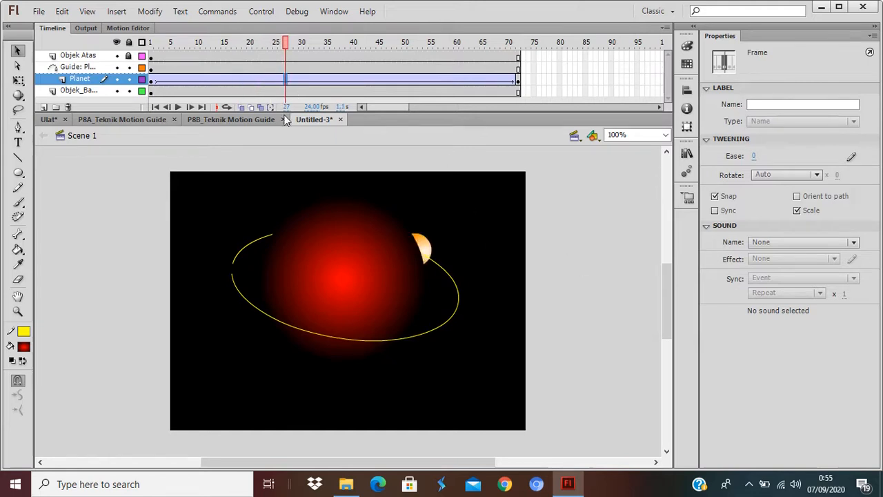
{"action": "left_click", "coordinate": [169, 79]}
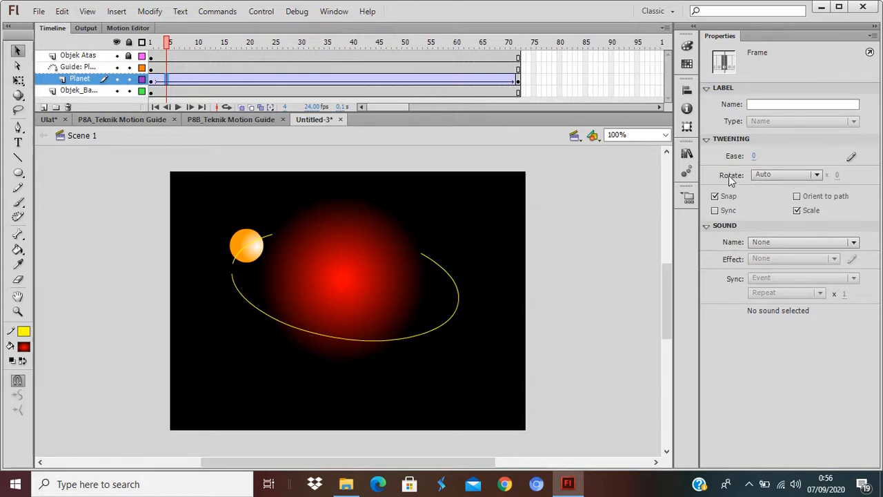
{"action": "left_click", "coordinate": [775, 177]}
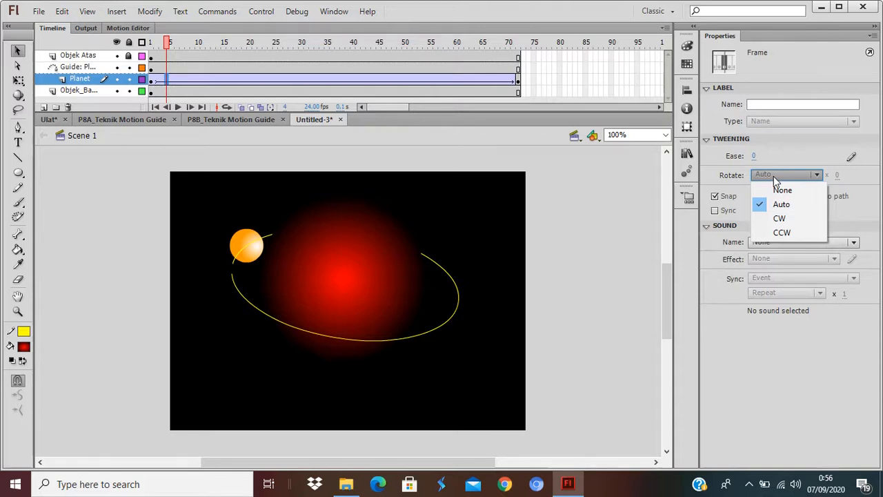
{"action": "left_click", "coordinate": [781, 233]}
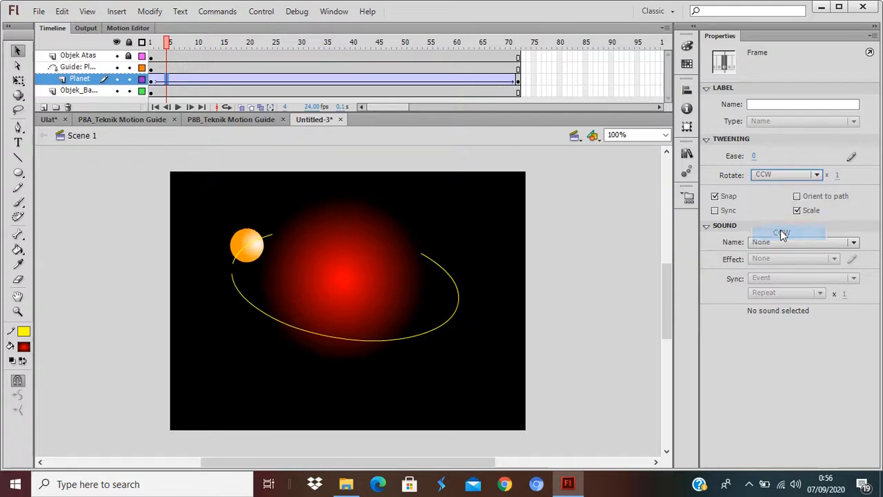
Preview the rotating planet through frame 72, test the movie again and close the preview.
{"action": "left_click_drag", "start_coordinate": [165, 45], "coordinate": [517, 122]}
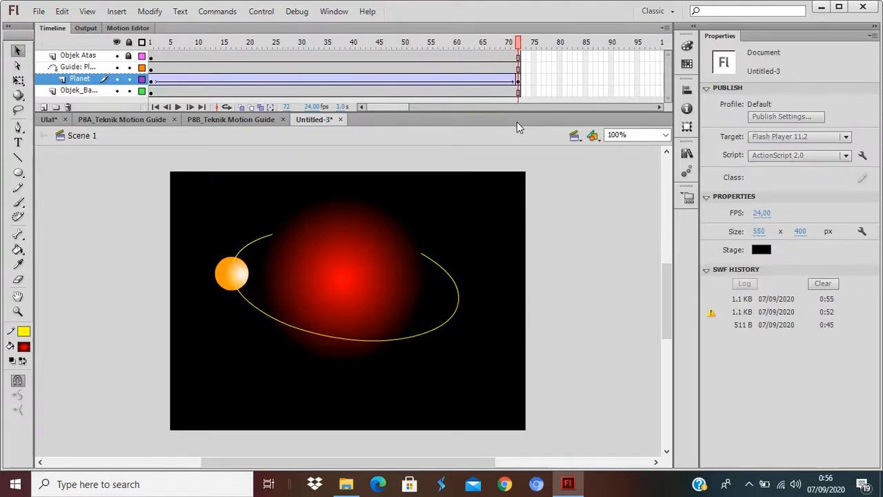
{"action": "key", "text": "ctrl+Return"}
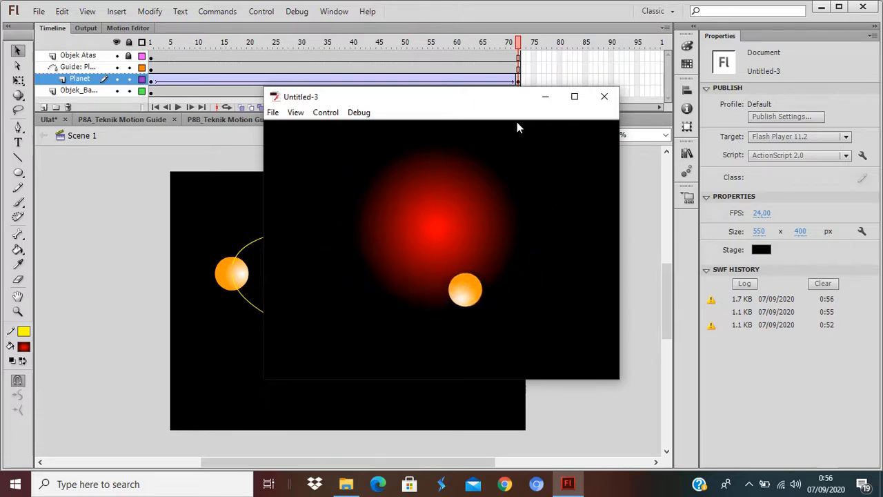
{"action": "left_click", "coordinate": [604, 96]}
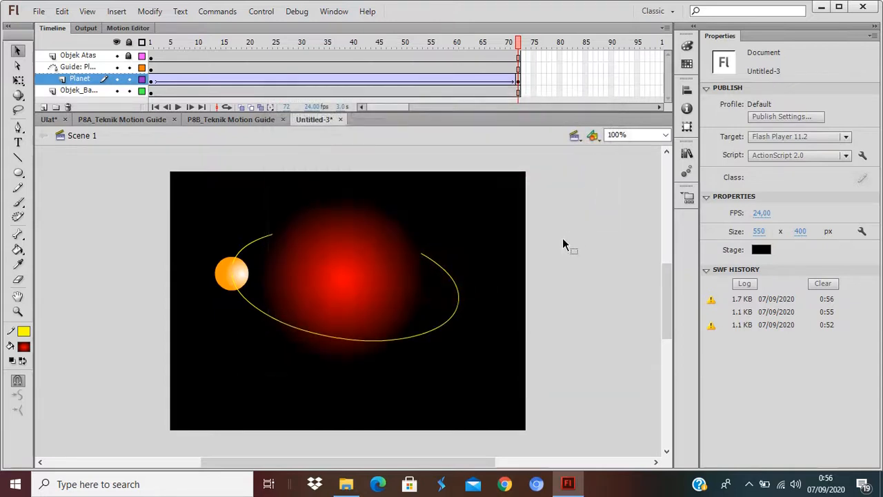